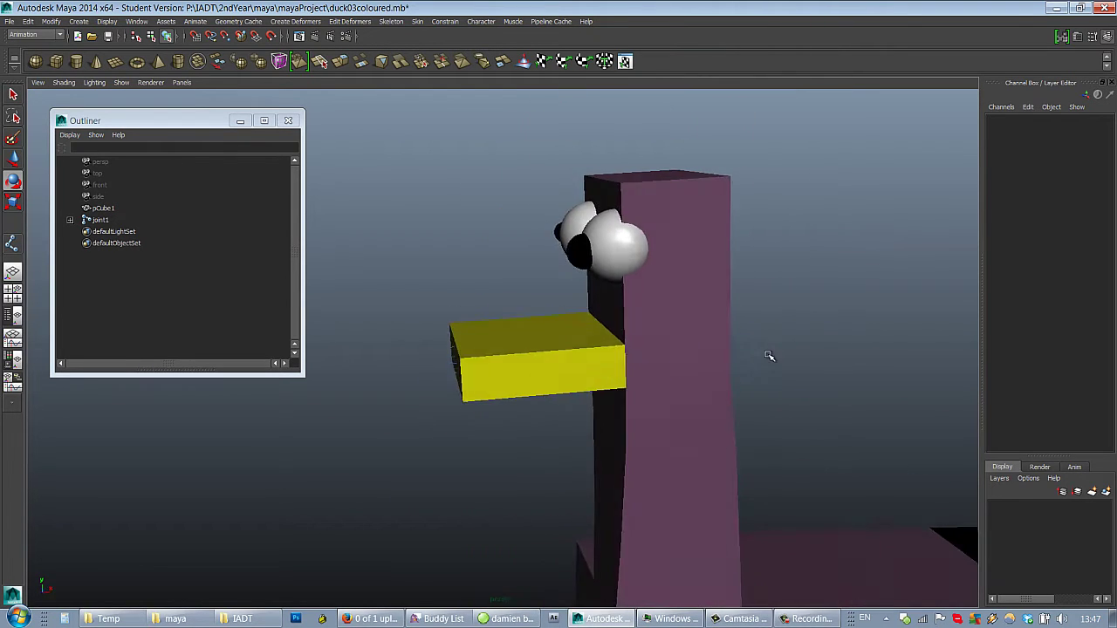
# Select the hip joint of the duck's left leg and display the model in wireframe.
pyautogui.keyDown('alt'); pyautogui.moveTo(812, 332); pyautogui.dragTo(811, 221, button='middle'); pyautogui.keyUp('alt')
pyautogui.keyDown('alt'); pyautogui.moveTo(811, 221); pyautogui.dragTo(506, 249, button='right'); pyautogui.keyUp('alt')
pyautogui.keyDown('alt'); pyautogui.moveTo(636, 329); pyautogui.dragTo(646, 270); pyautogui.keyUp('alt')
pyautogui.keyDown('alt'); pyautogui.moveTo(619, 269); pyautogui.dragTo(684, 207, button='middle'); pyautogui.keyUp('alt')
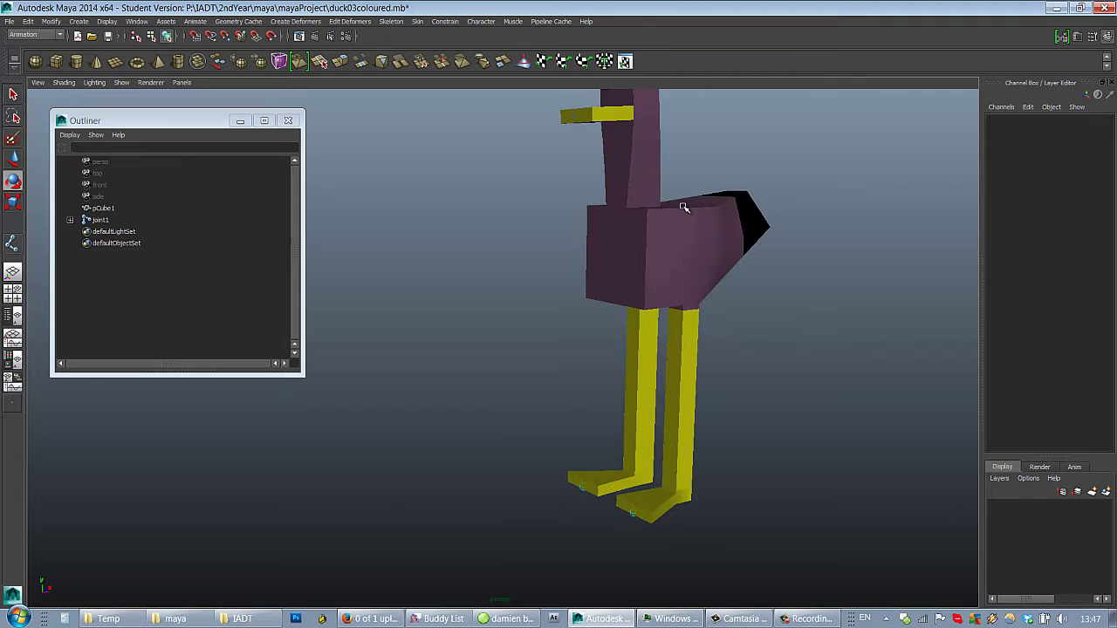
pyautogui.keyDown('alt'); pyautogui.moveTo(708, 235); pyautogui.dragTo(686, 339); pyautogui.keyUp('alt')
pyautogui.click(686, 345)
pyautogui.click(683, 280)
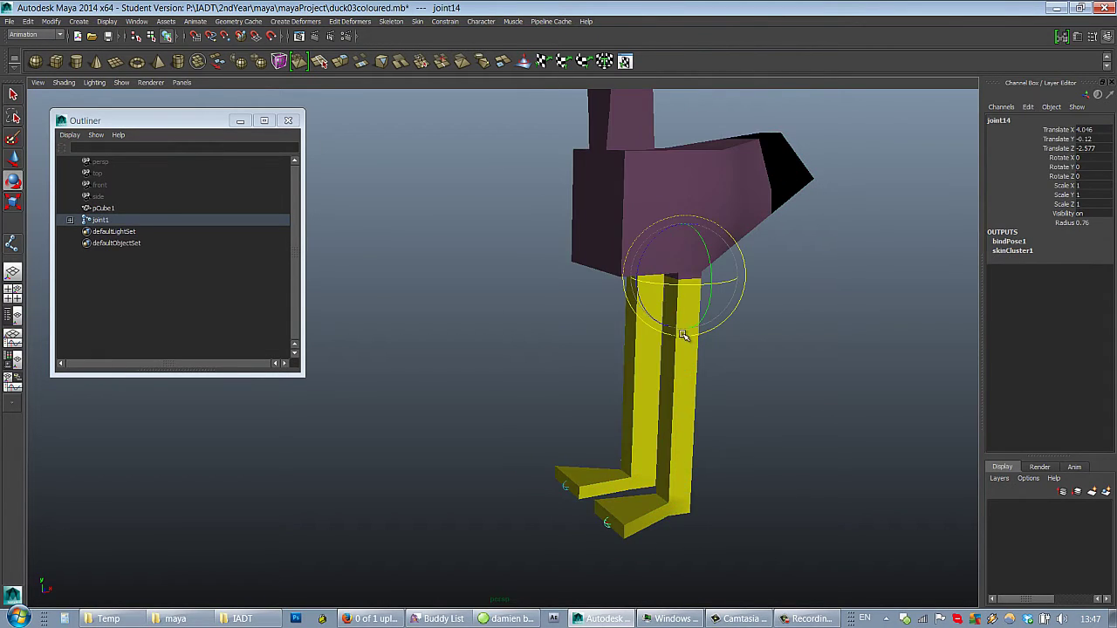
pyautogui.press('4')
pyautogui.keyDown('alt'); pyautogui.moveTo(729, 236); pyautogui.dragTo(697, 266, button='middle'); pyautogui.keyUp('alt')
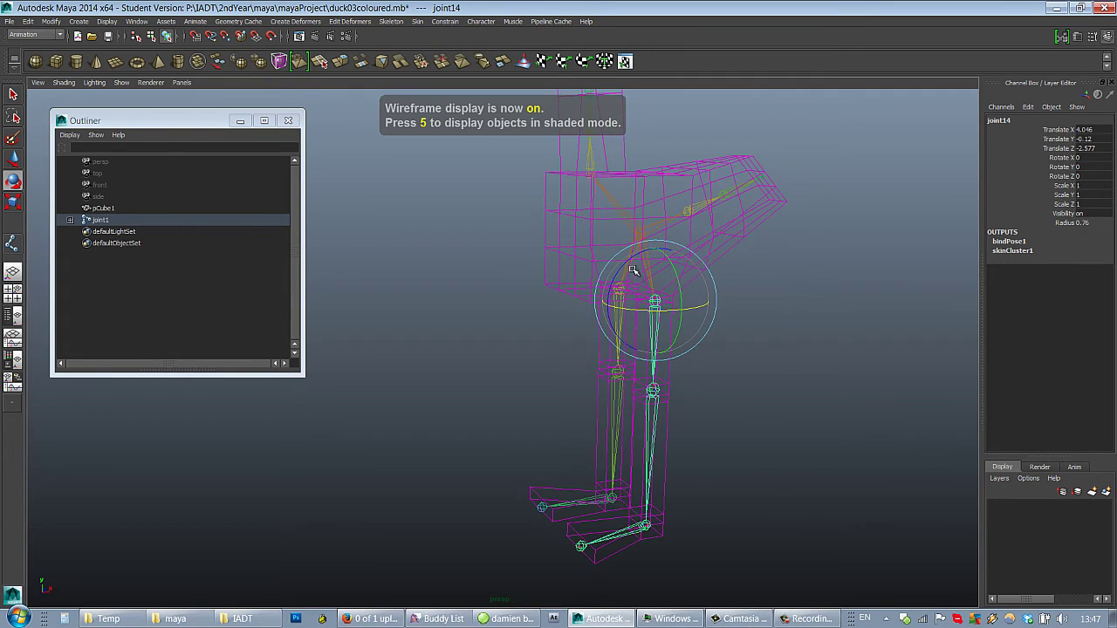
# Try rotating the left leg's knee joint directly and undo the rotation.
pyautogui.moveTo(634, 271); pyautogui.dragTo(663, 325)
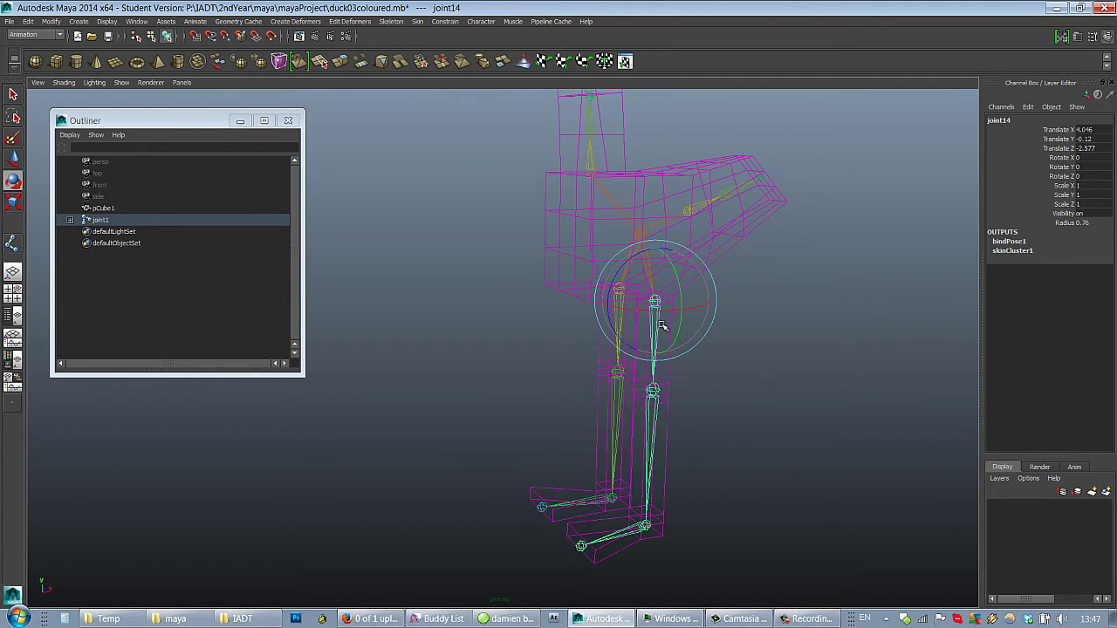
pyautogui.click(654, 418)
pyautogui.moveTo(625, 366); pyautogui.dragTo(643, 369)
pyautogui.hotkey('ctrl', 'z')
pyautogui.hotkey('ctrl', 'z')
pyautogui.keyDown('alt'); pyautogui.moveTo(745, 284); pyautogui.dragTo(712, 266); pyautogui.keyUp('alt')
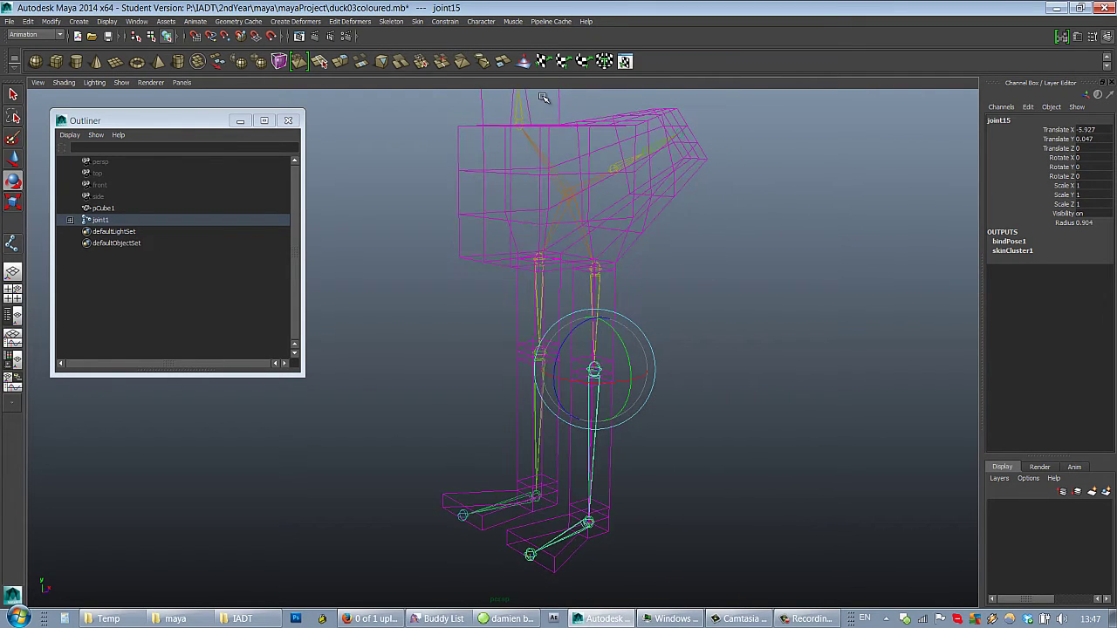
# Create an IK handle from the left leg's hip joint to its ankle and return to shaded display.
pyautogui.click(442, 25)
pyautogui.click(410, 41)
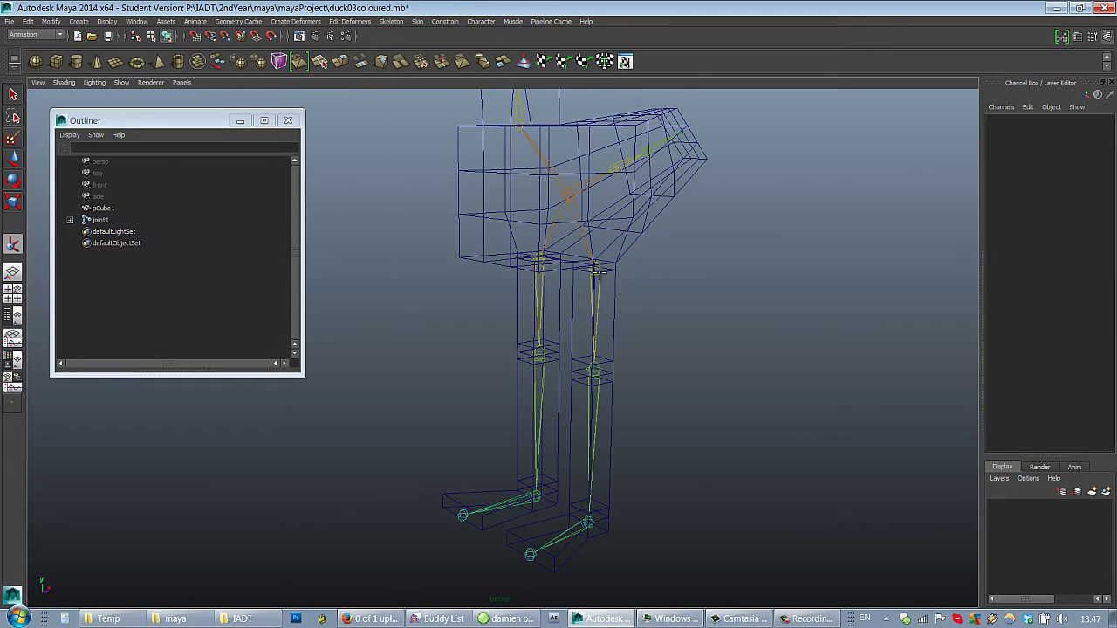
pyautogui.click(595, 269)
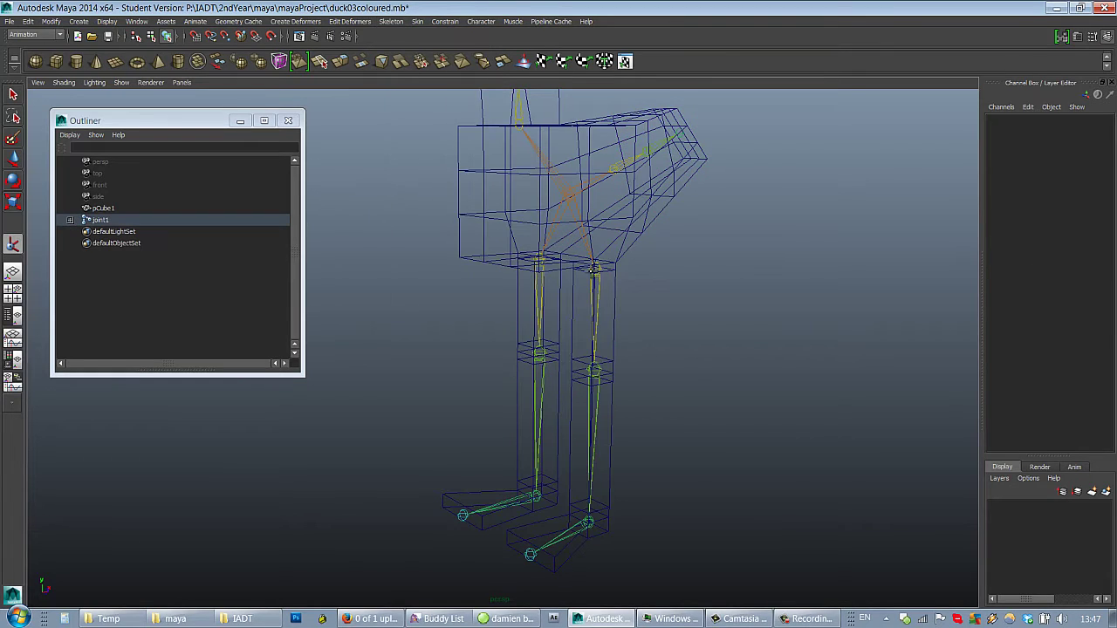
pyautogui.click(588, 506)
pyautogui.press('5')
pyautogui.press('w')
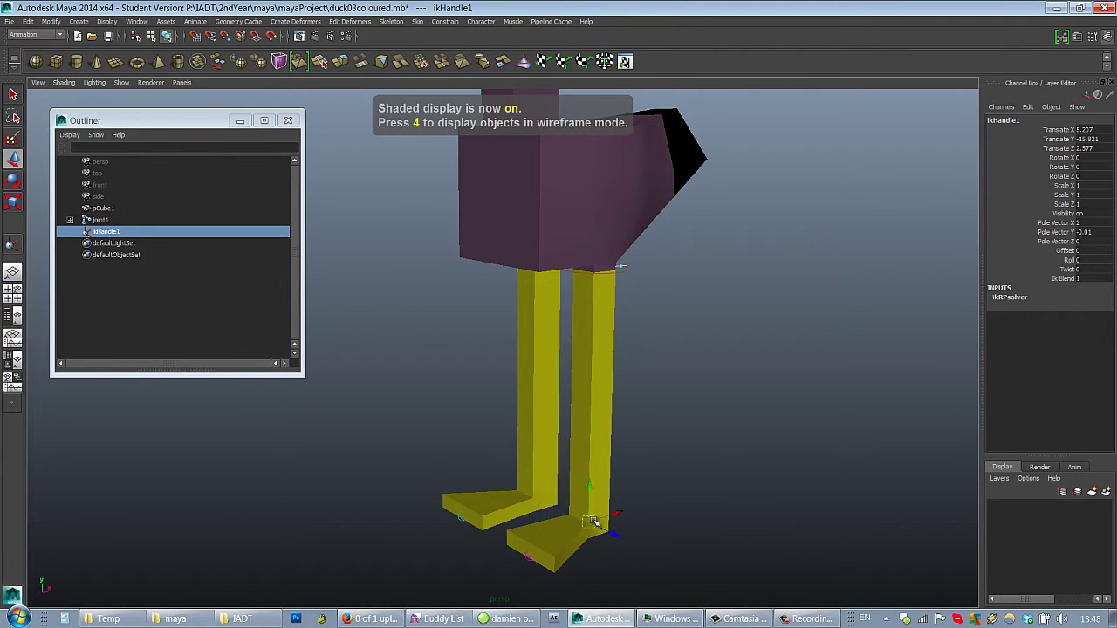
# Try bending the left leg by moving its IK handle, undo the moves and delete the handle.
pyautogui.moveTo(592, 522); pyautogui.dragTo(675, 463)
pyautogui.keyDown('alt'); pyautogui.moveTo(535, 357); pyautogui.dragTo(588, 374); pyautogui.keyUp('alt')
pyautogui.moveTo(676, 474); pyautogui.dragTo(484, 504)
pyautogui.keyDown('alt'); pyautogui.moveTo(690, 349); pyautogui.dragTo(636, 352); pyautogui.keyUp('alt')
pyautogui.hotkey('ctrl', 'z')
pyautogui.hotkey('ctrl', 'z')
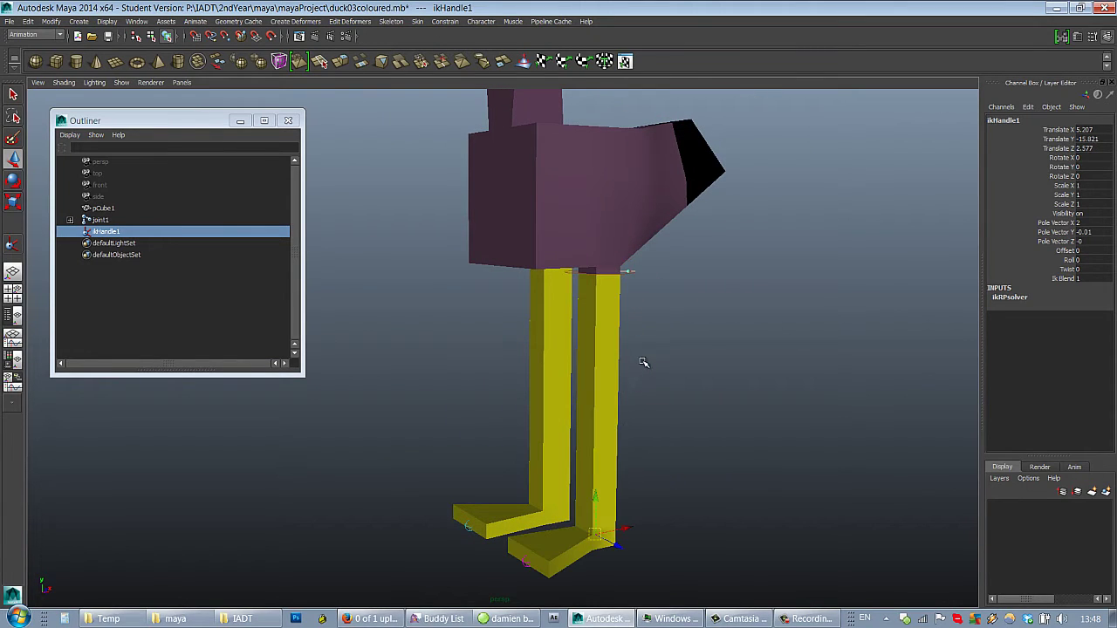
pyautogui.press('Delete')
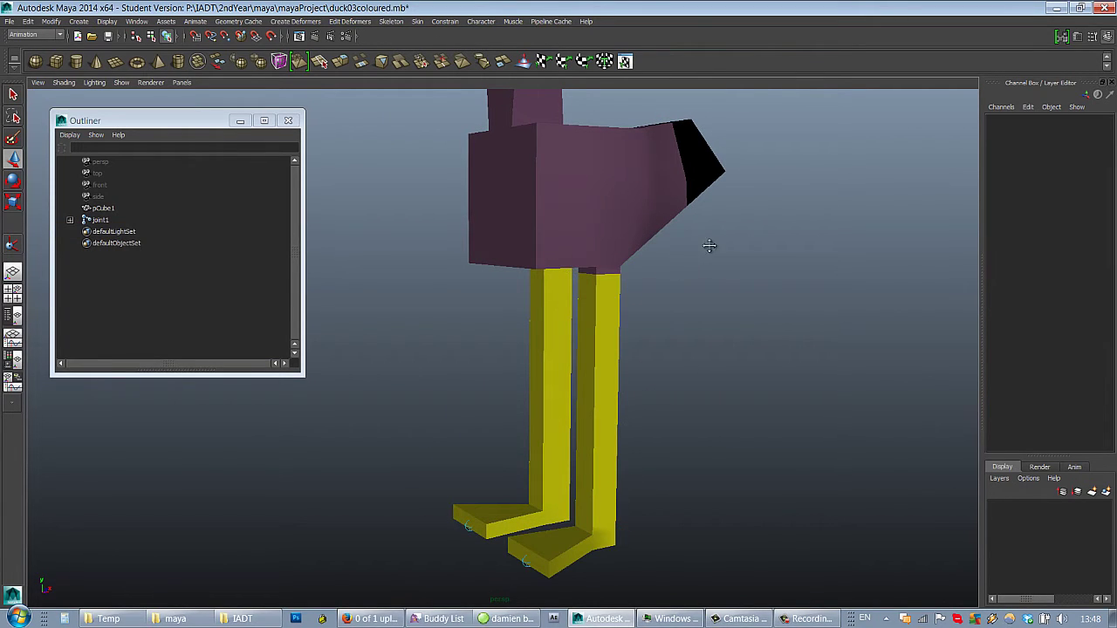
# Examine the leg joints from several angles in both wireframe and shaded display.
pyautogui.keyDown('alt'); pyautogui.moveTo(711, 241); pyautogui.dragTo(745, 267); pyautogui.keyUp('alt')
pyautogui.keyDown('alt'); pyautogui.moveTo(738, 218); pyautogui.dragTo(708, 212); pyautogui.keyUp('alt')
pyautogui.keyDown('alt'); pyautogui.moveTo(707, 212); pyautogui.dragTo(698, 219, button='middle'); pyautogui.keyUp('alt')
pyautogui.keyDown('alt'); pyautogui.moveTo(698, 219); pyautogui.dragTo(673, 244); pyautogui.keyUp('alt')
pyautogui.keyDown('alt'); pyautogui.moveTo(700, 230); pyautogui.dragTo(729, 222, button='middle'); pyautogui.keyUp('alt')
pyautogui.press('4')
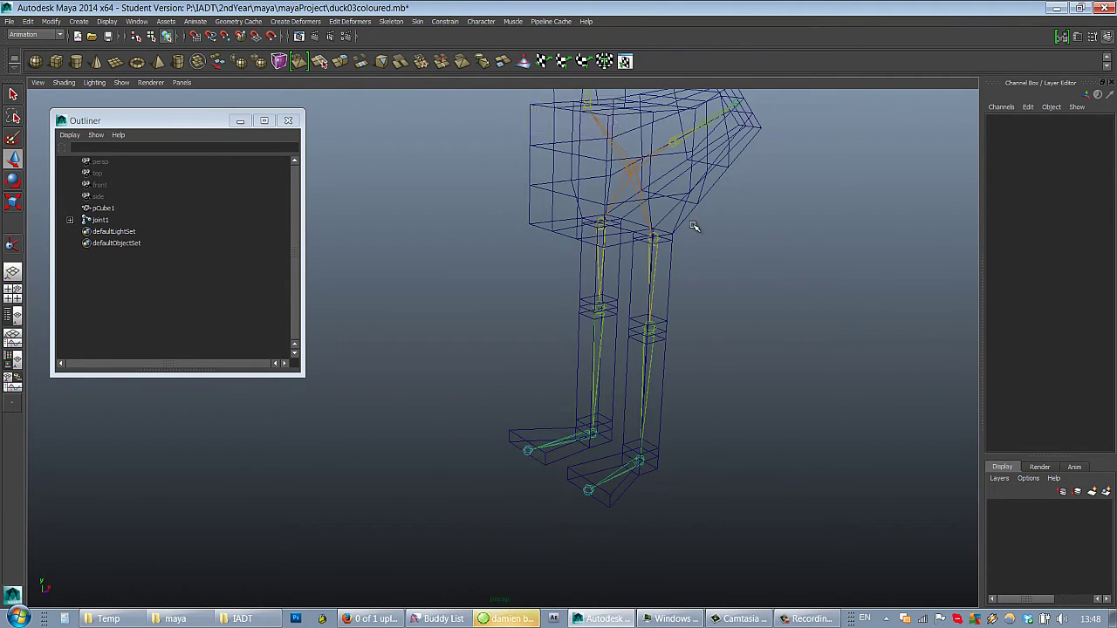
pyautogui.keyDown('alt'); pyautogui.moveTo(707, 229); pyautogui.dragTo(706, 221); pyautogui.keyUp('alt')
pyautogui.press('5')
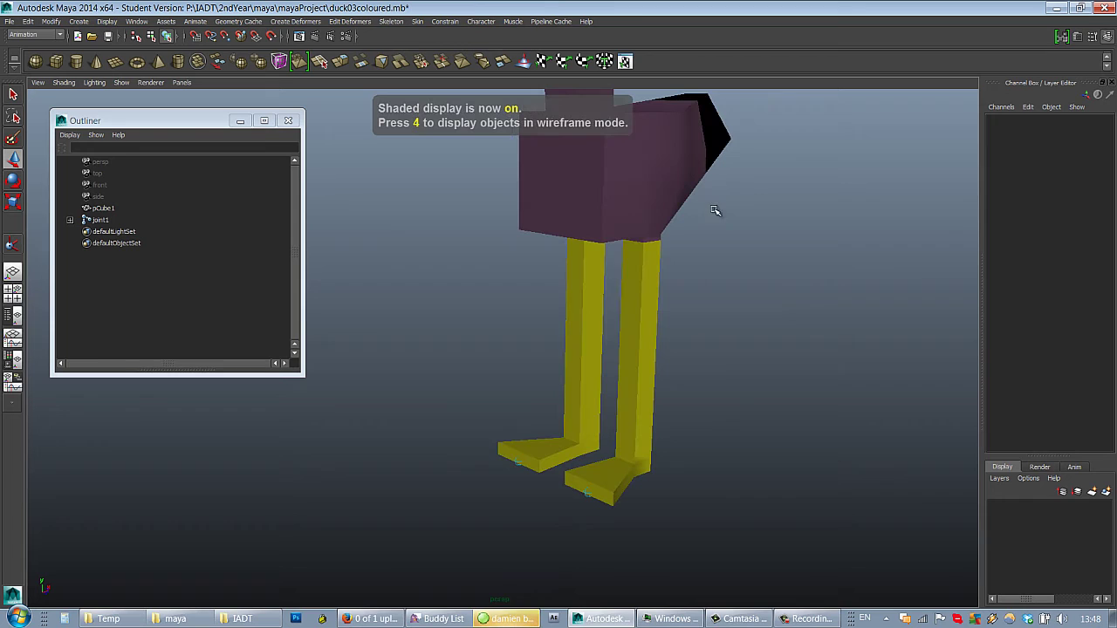
pyautogui.moveTo(731, 184)
pyautogui.keyDown('alt'); pyautogui.mouseDown()
pyautogui.moveTo(711, 182)
pyautogui.moveTo(738, 197)
pyautogui.moveTo(716, 199)
pyautogui.moveTo(788, 192)
pyautogui.moveTo(721, 232)
pyautogui.moveTo(727, 202)
pyautogui.mouseUp(); pyautogui.keyUp('alt')
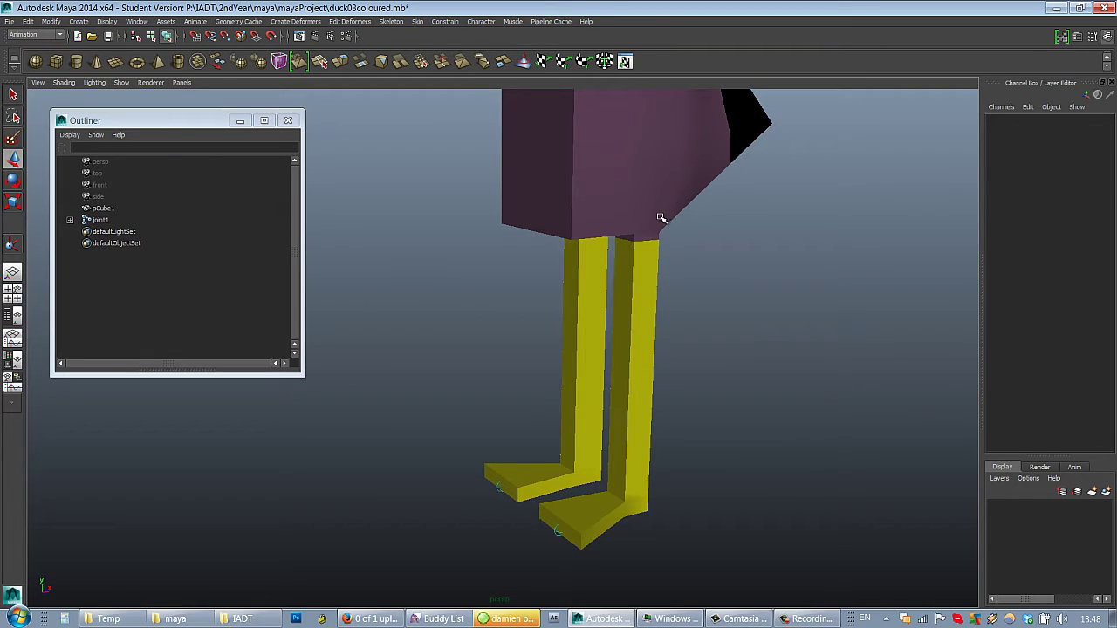
# Switch to wireframe and set the IK Handle Tool's current solver to Rotate-Plane Solver.
pyautogui.press('4')
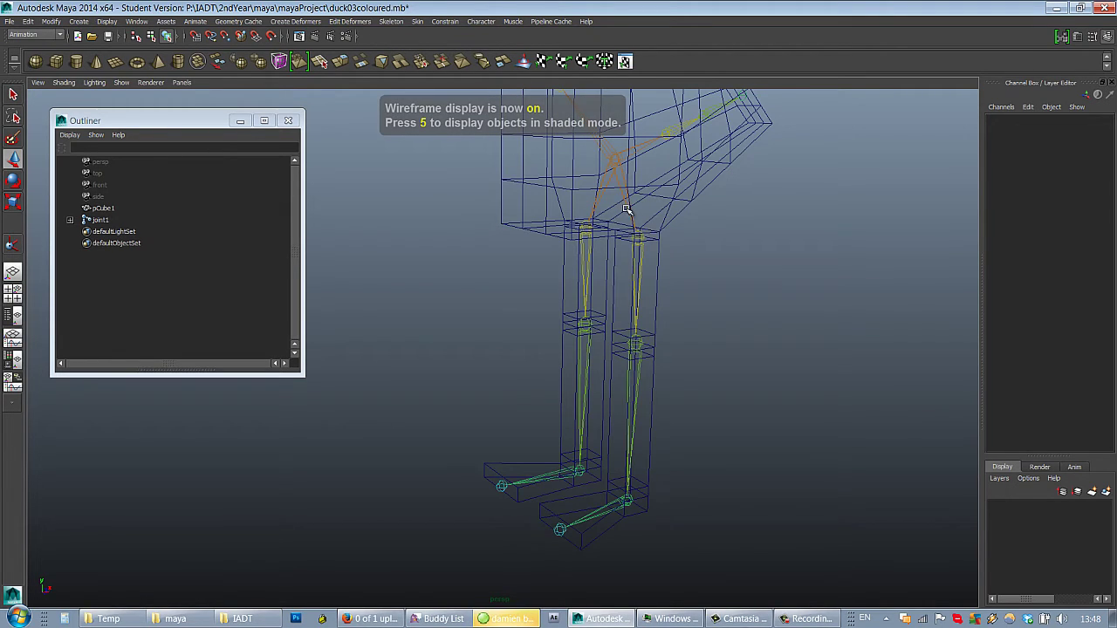
pyautogui.click(394, 24)
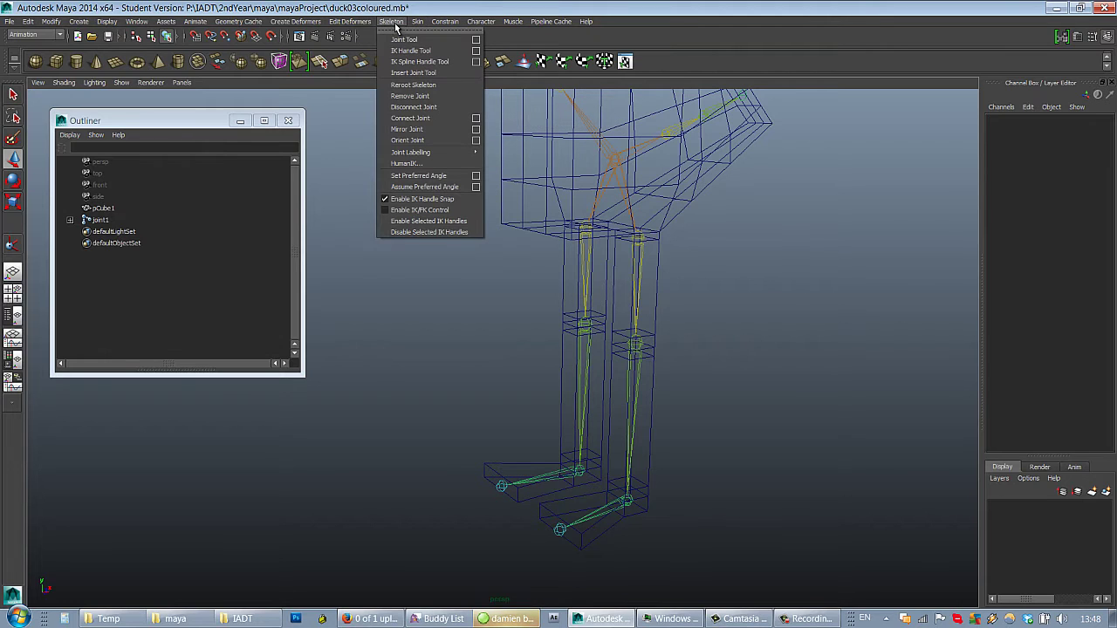
pyautogui.click(475, 54)
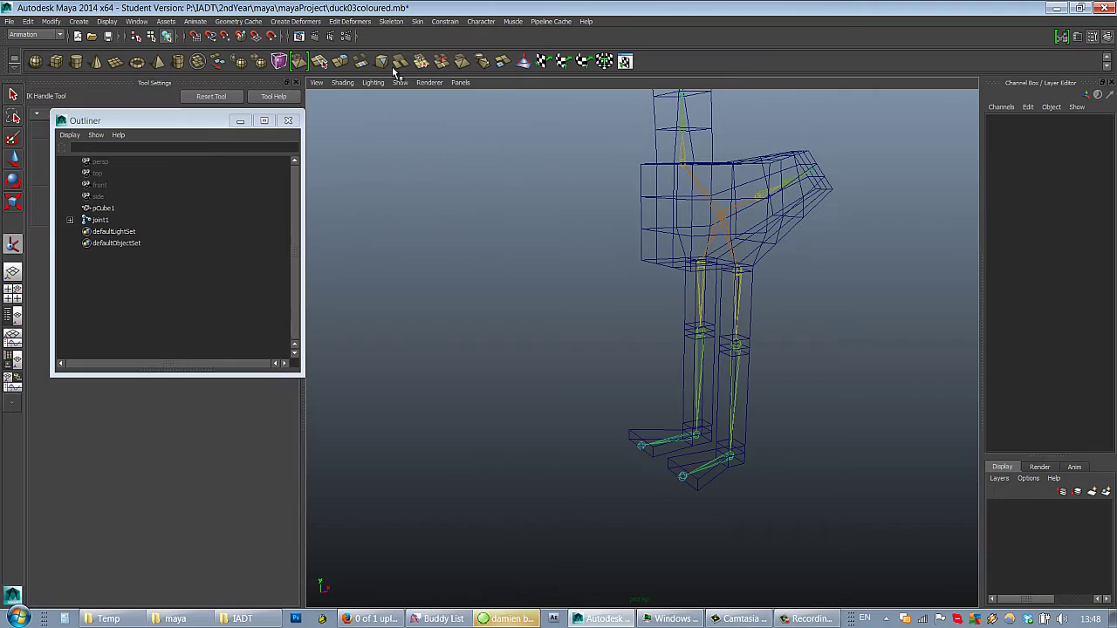
pyautogui.click(240, 120)
pyautogui.click(175, 131)
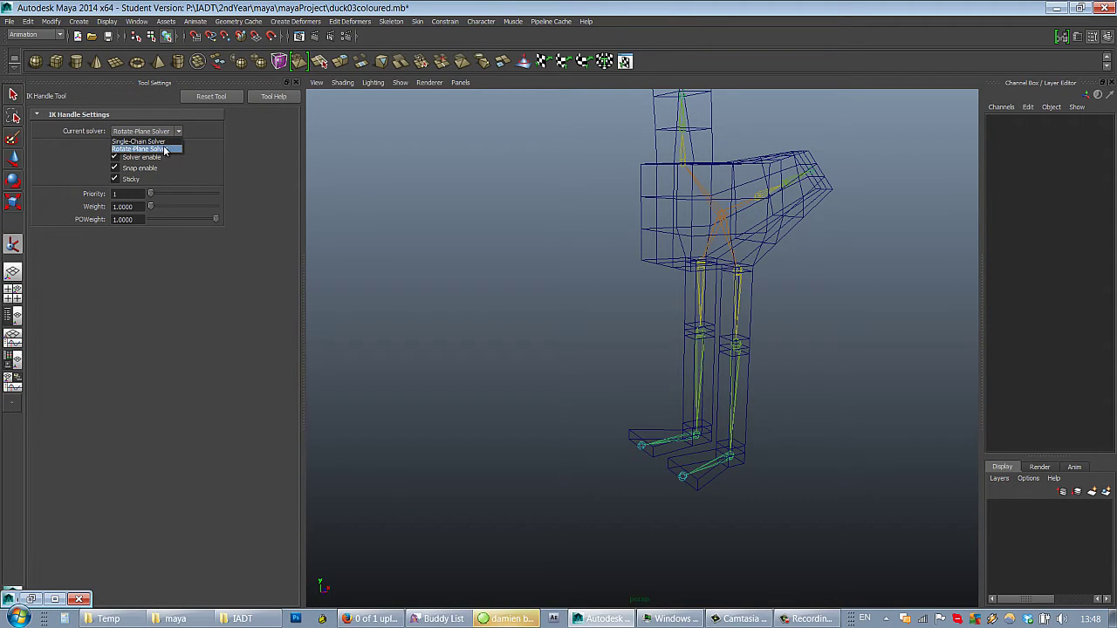
pyautogui.click(164, 150)
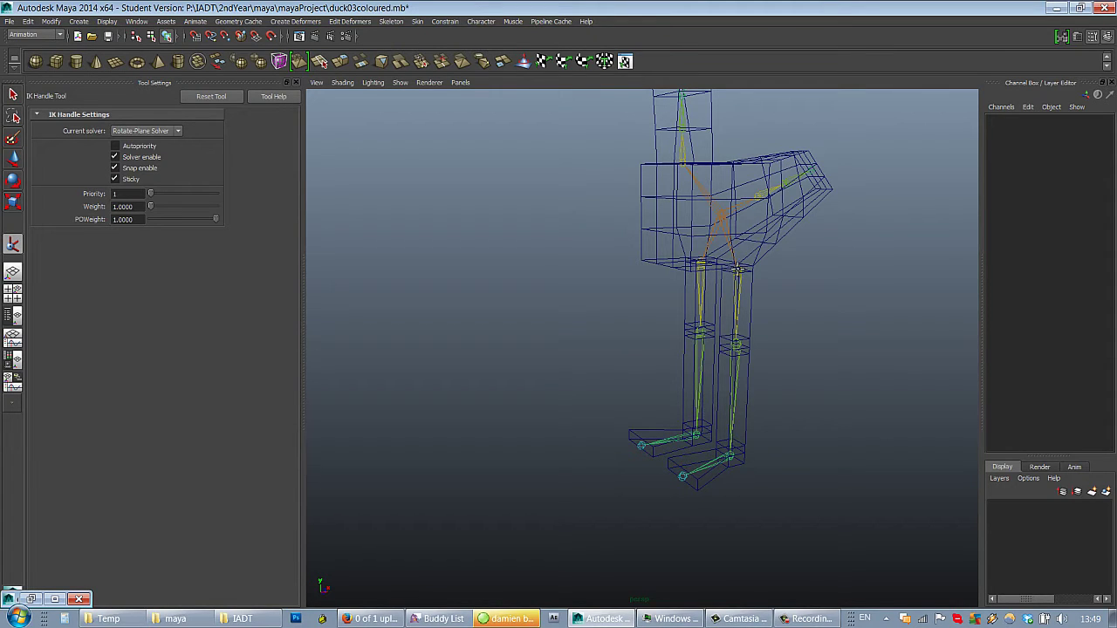
# Create a rotate-plane IK handle from the left leg's hip joint to its ankle joint.
pyautogui.click(738, 271)
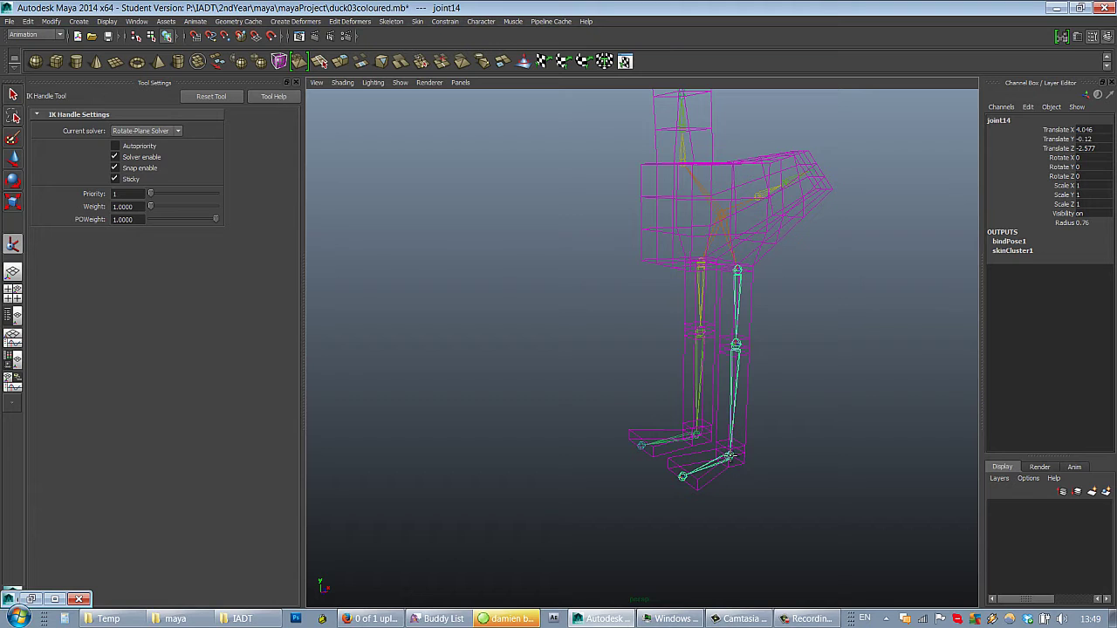
pyautogui.click(730, 455)
pyautogui.press('w')
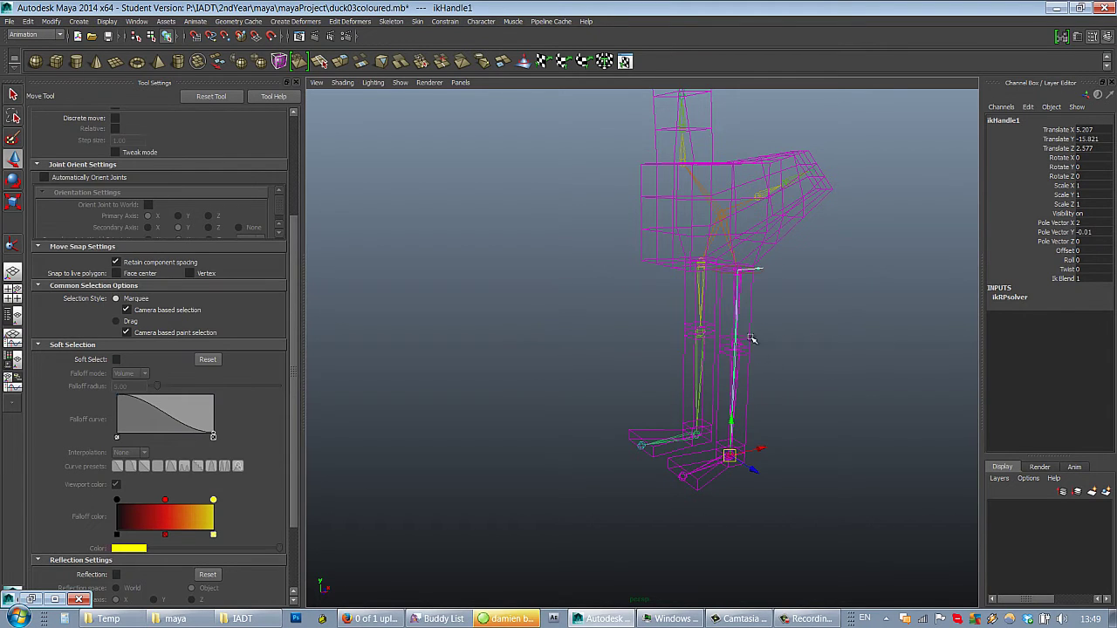
# Try lifting the left foot with the ankle IK handle and undo the move.
pyautogui.keyDown('alt'); pyautogui.moveTo(803, 331); pyautogui.dragTo(748, 265, button='middle'); pyautogui.keyUp('alt')
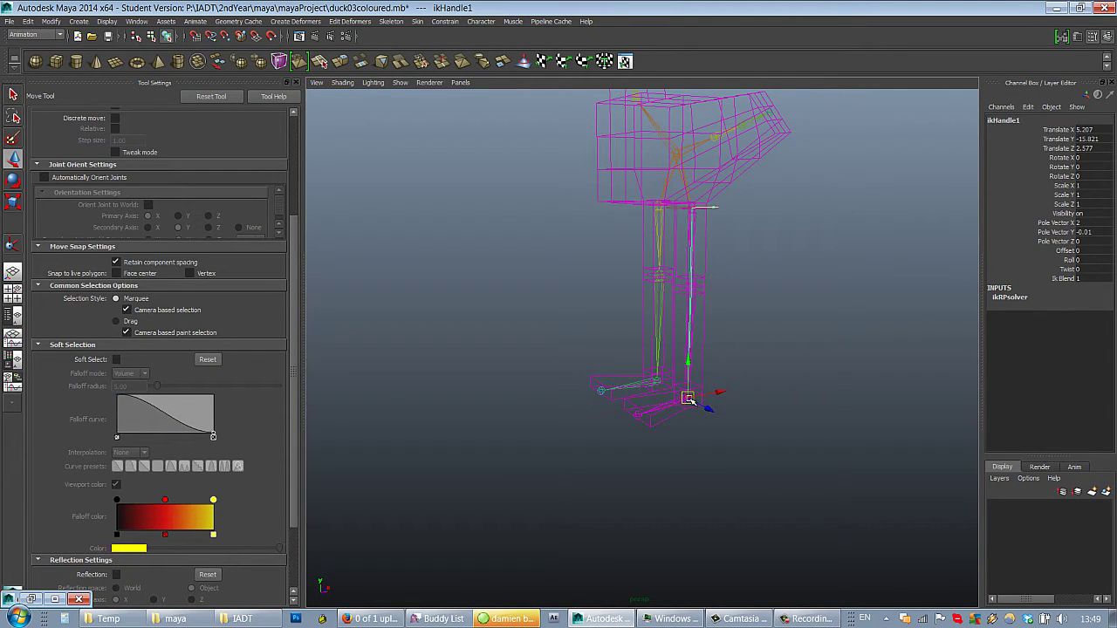
pyautogui.moveTo(689, 398); pyautogui.dragTo(692, 374)
pyautogui.hotkey('ctrl', 'z')
pyautogui.keyDown('alt'); pyautogui.moveTo(754, 310); pyautogui.dragTo(697, 328); pyautogui.keyUp('alt')
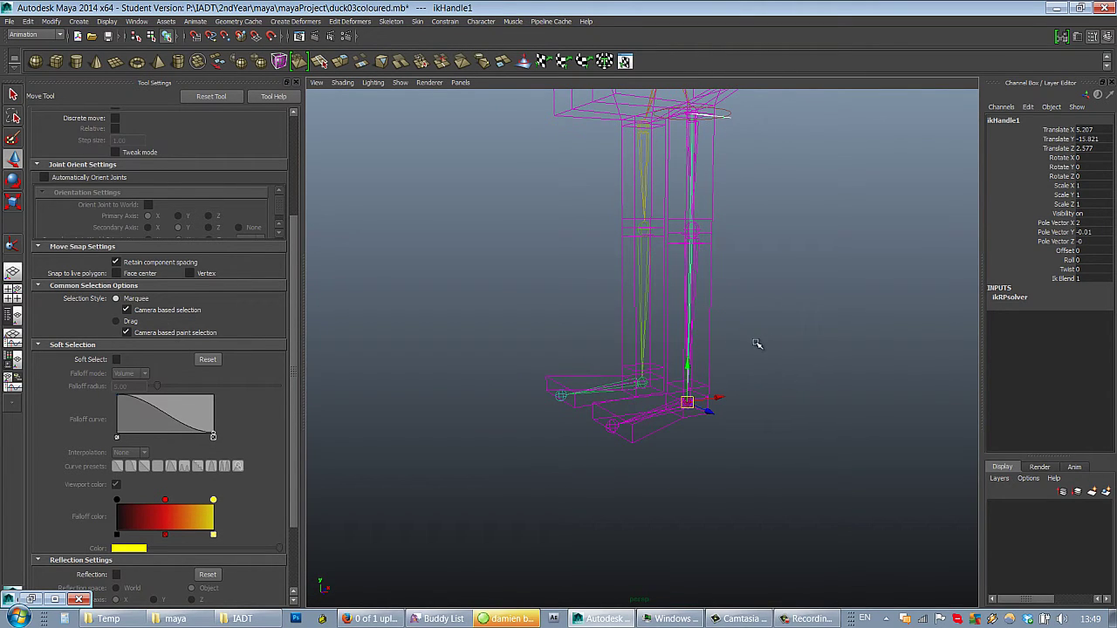
# Create a second IK handle from the left ankle joint to the toe joint and return to shaded display.
pyautogui.click(391, 21)
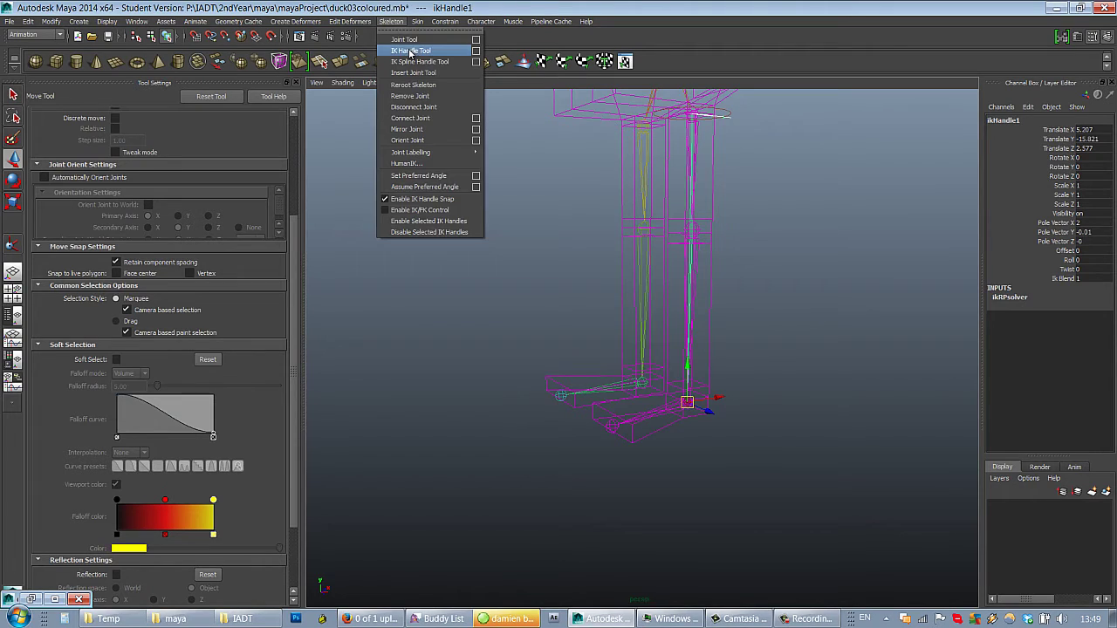
pyautogui.click(403, 56)
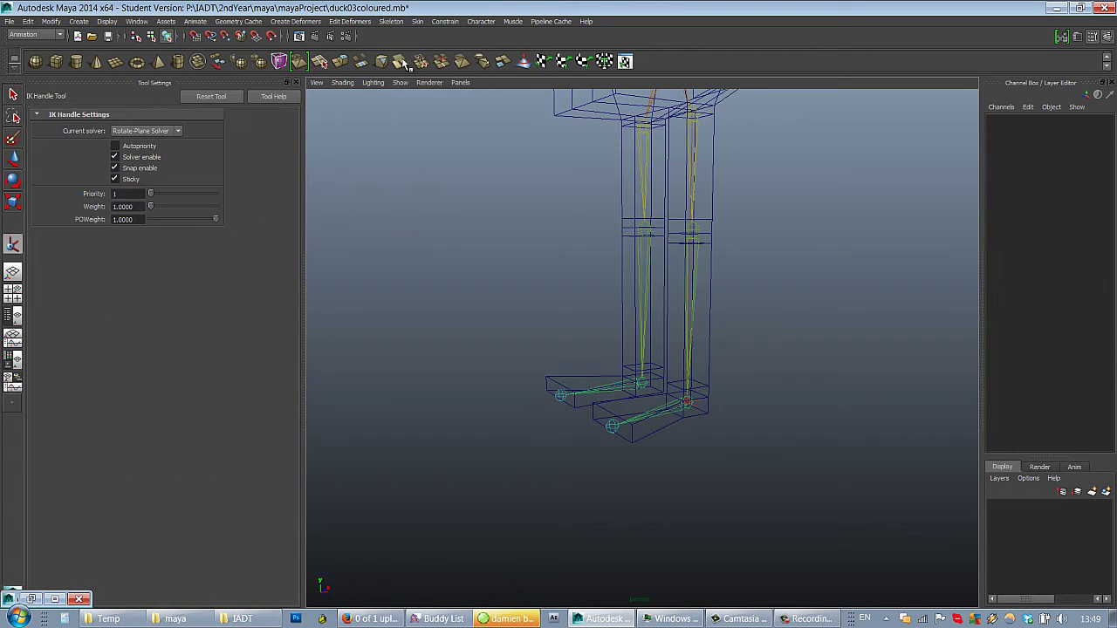
pyautogui.click(688, 404)
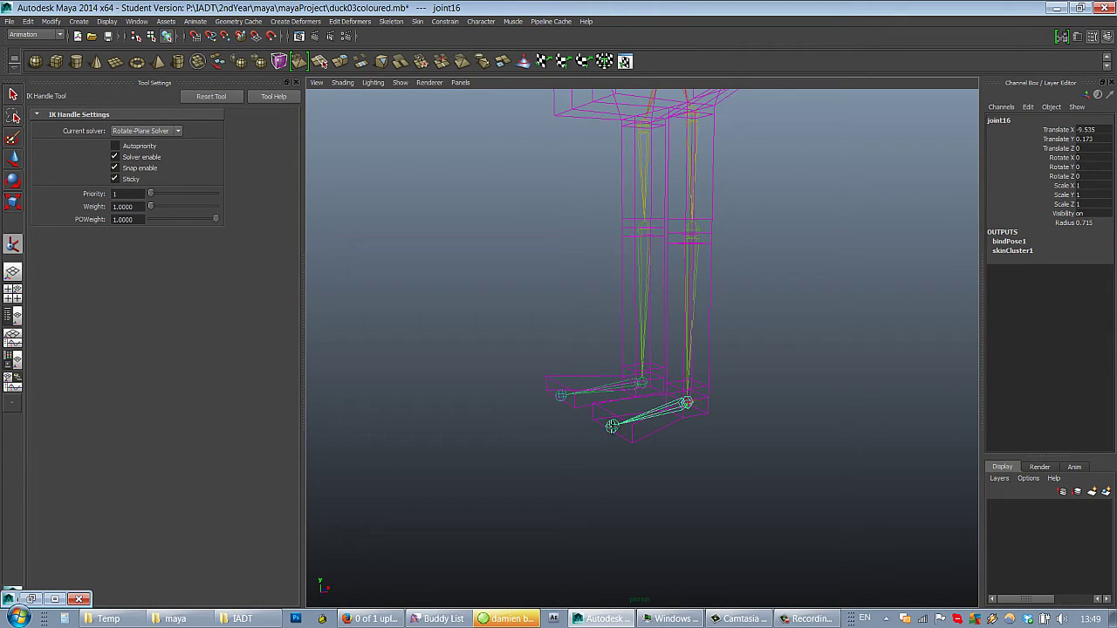
pyautogui.click(613, 425)
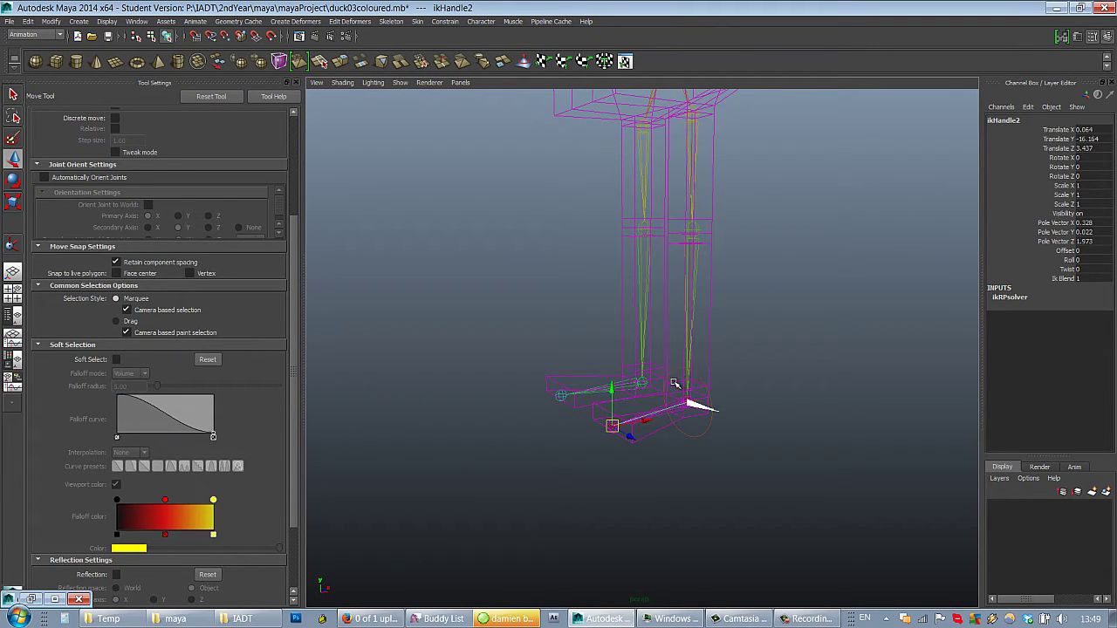
pyautogui.keyDown('alt'); pyautogui.moveTo(674, 384); pyautogui.dragTo(733, 262); pyautogui.keyUp('alt')
pyautogui.press('5')
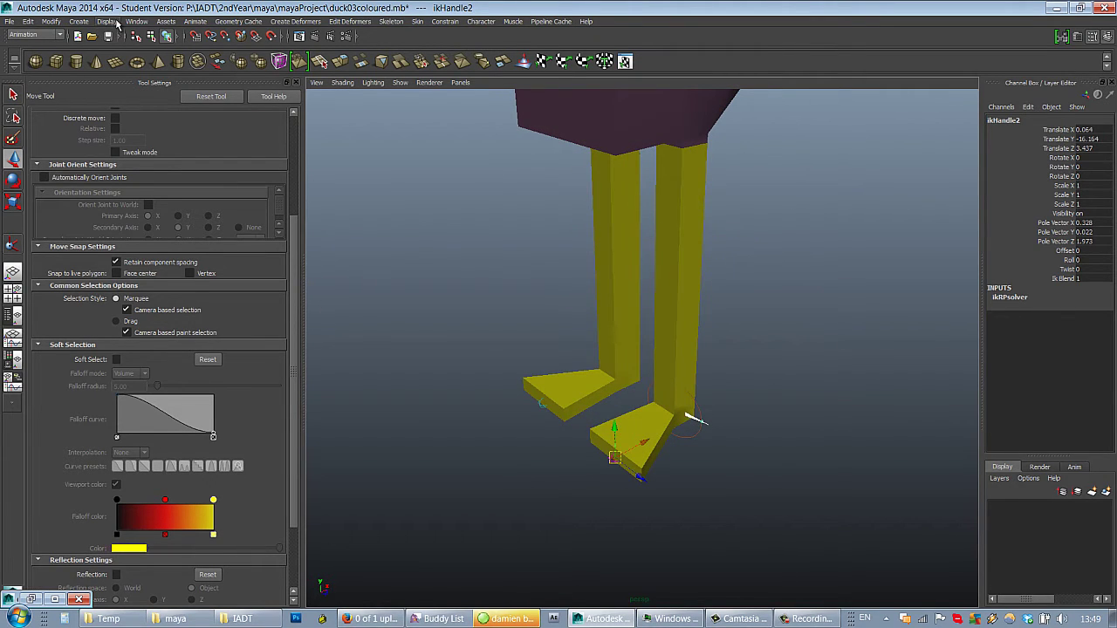
# Draw a NURBS circle around the left ankle, scaled to about 3.27 on all axes.
pyautogui.click(58, 24)
pyautogui.moveTo(105, 40)
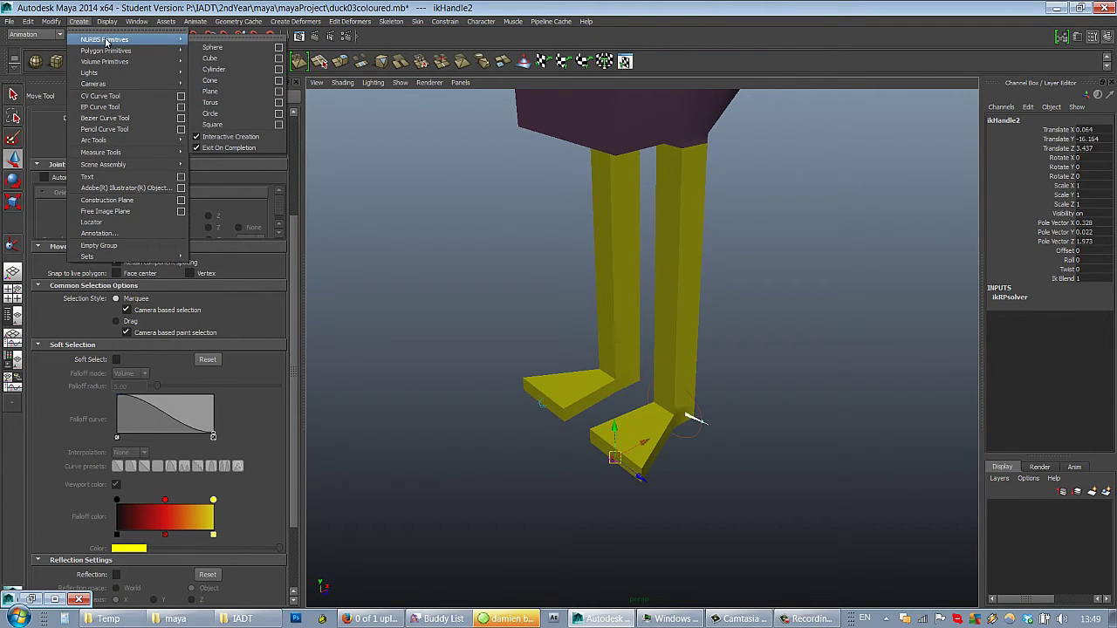
pyautogui.click(210, 114)
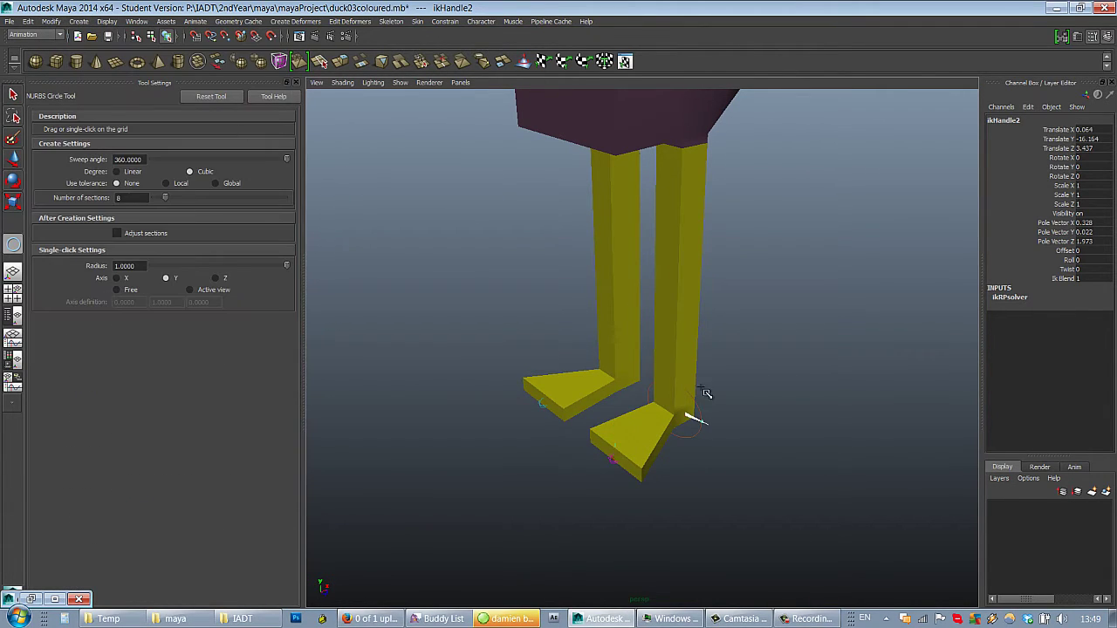
pyautogui.moveTo(643, 391); pyautogui.dragTo(593, 419)
pyautogui.press('w')
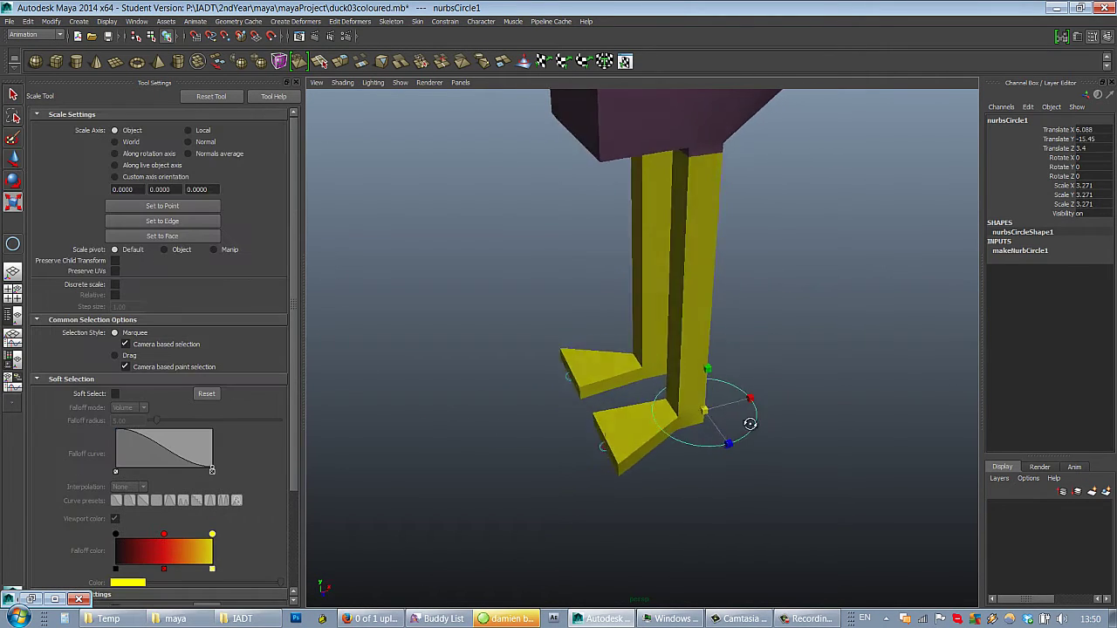
# Center the circle around the left ankle at about X 6.218, Y -16.206, Z 2.485.
pyautogui.keyDown('alt'); pyautogui.moveTo(750, 419); pyautogui.dragTo(611, 428); pyautogui.keyUp('alt')
pyautogui.keyDown('alt'); pyautogui.moveTo(624, 375); pyautogui.dragTo(584, 283, button='middle'); pyautogui.keyUp('alt')
pyautogui.keyDown('alt'); pyautogui.moveTo(602, 292); pyautogui.dragTo(698, 303, button='right'); pyautogui.keyUp('alt')
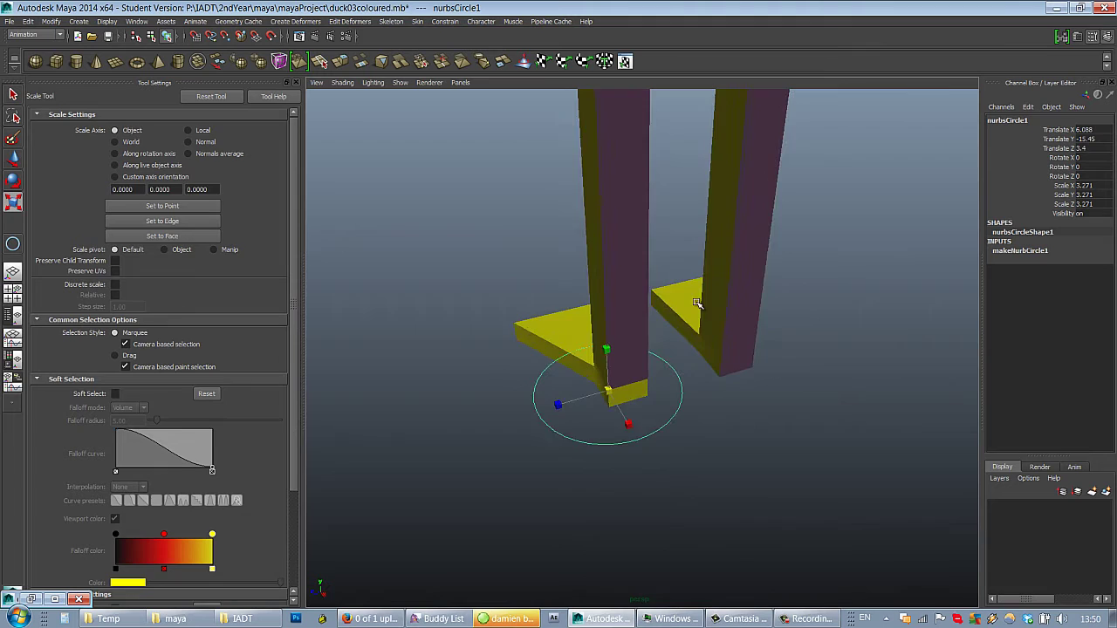
pyautogui.keyDown('alt'); pyautogui.moveTo(696, 302); pyautogui.dragTo(652, 378); pyautogui.keyUp('alt')
pyautogui.press('w')
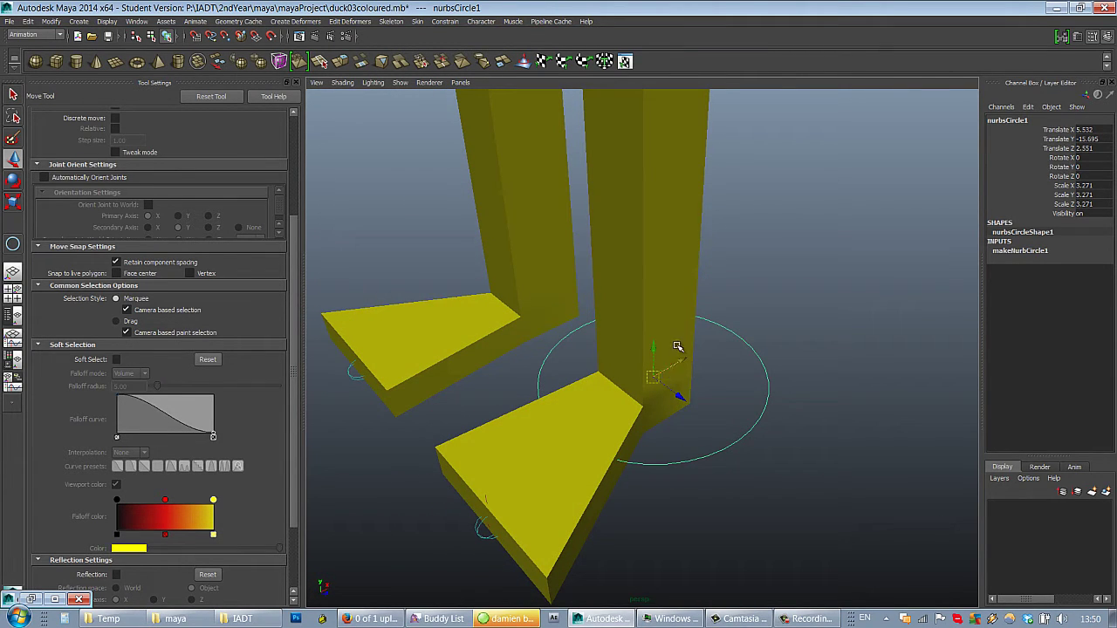
pyautogui.keyDown('alt'); pyautogui.moveTo(676, 326); pyautogui.dragTo(705, 360); pyautogui.keyUp('alt')
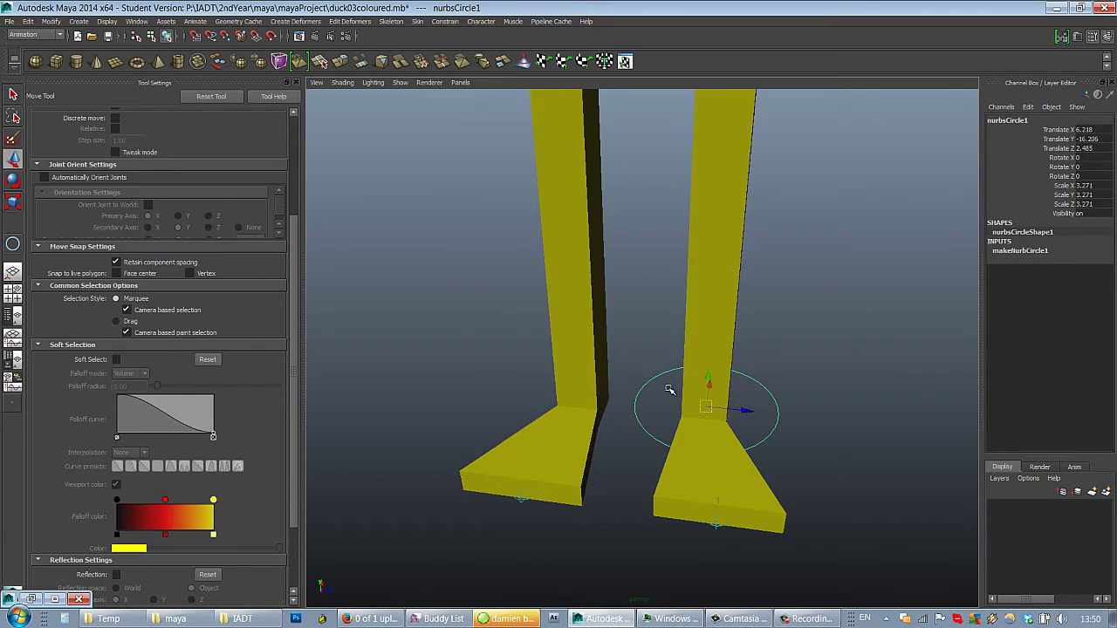
# Duplicate the ankle circle and move the copy along Z to surround the other ankle.
pyautogui.hotkey('ctrl', 'd')
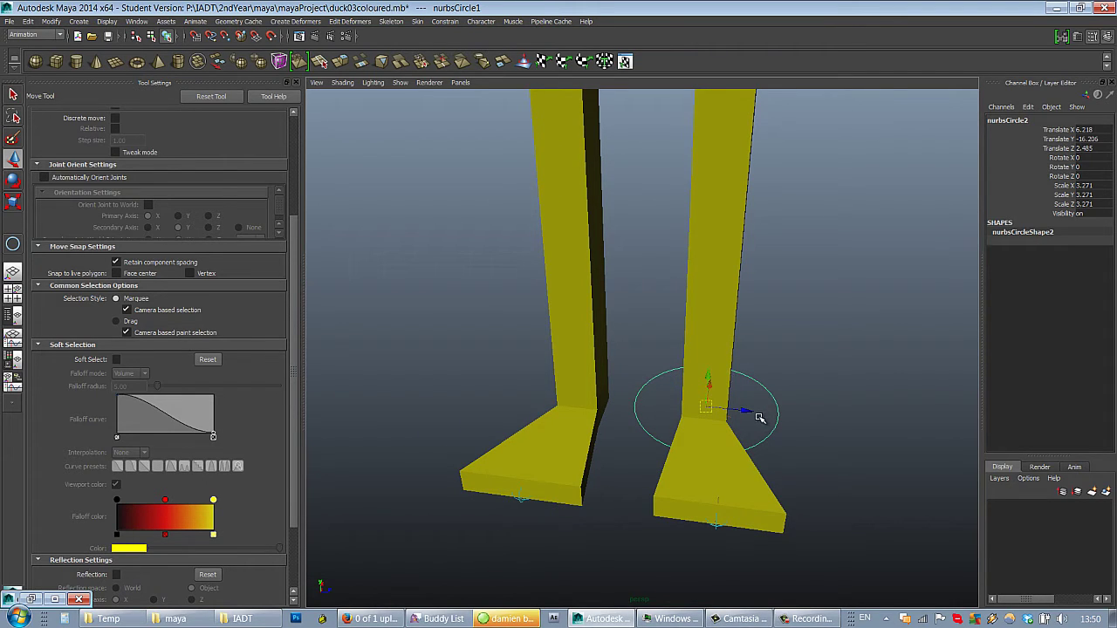
pyautogui.moveTo(743, 410); pyautogui.dragTo(630, 401)
pyautogui.keyDown('alt'); pyautogui.moveTo(730, 391); pyautogui.dragTo(664, 399); pyautogui.keyUp('alt')
pyautogui.keyDown('alt'); pyautogui.moveTo(664, 399); pyautogui.dragTo(758, 402); pyautogui.keyUp('alt')
# Rename the original circle around the left ankle as legCTRLLeft.
pyautogui.click(760, 400)
pyautogui.doubleClick(1015, 122)
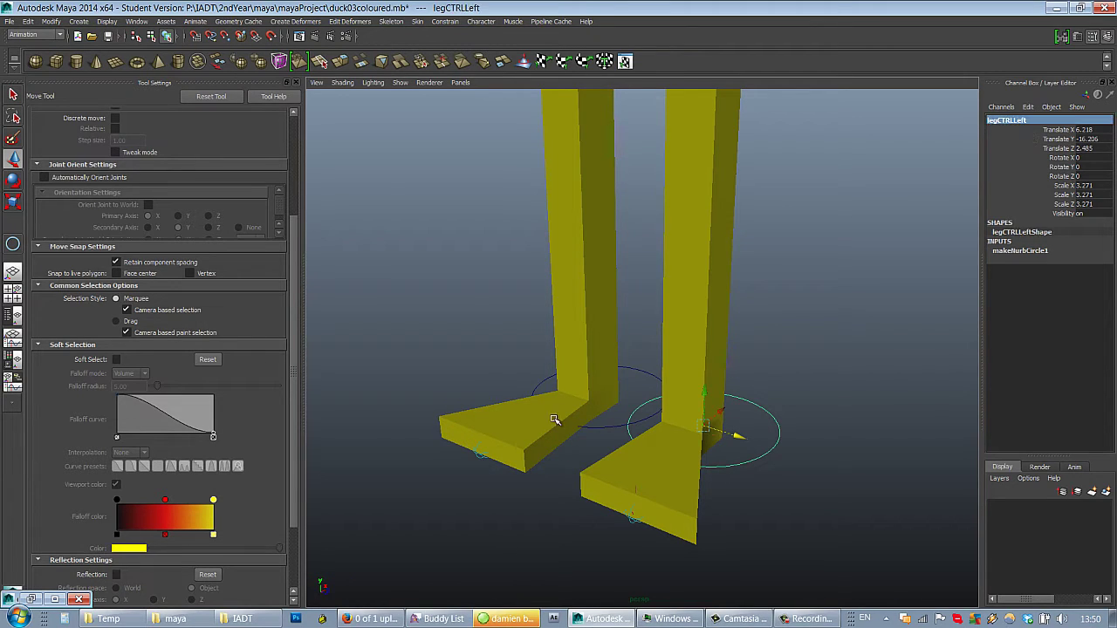
# Rename the circle around the right ankle as legCTRLRight and freeze the transformations of both ankle circles.
pyautogui.click(610, 430)
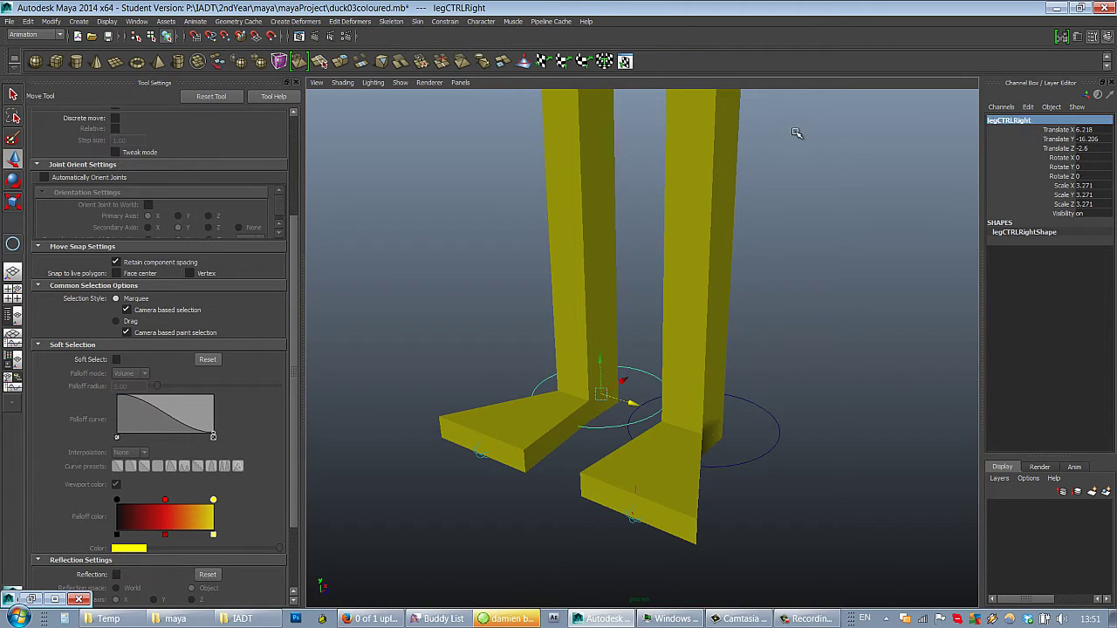
pyautogui.click(739, 400)
pyautogui.click(645, 373)
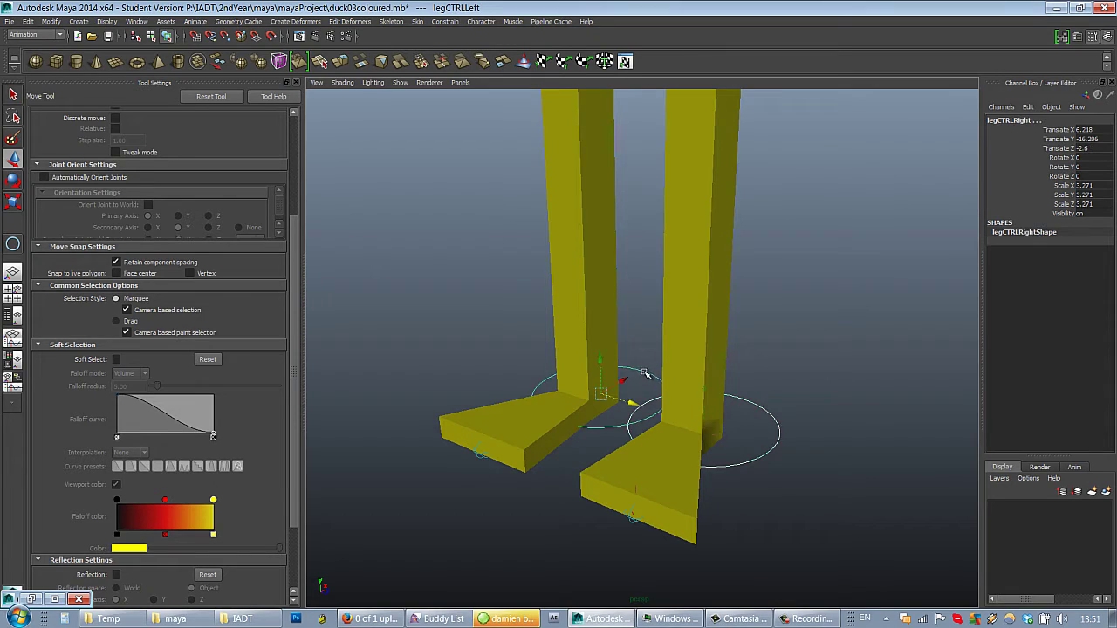
pyautogui.click(751, 396)
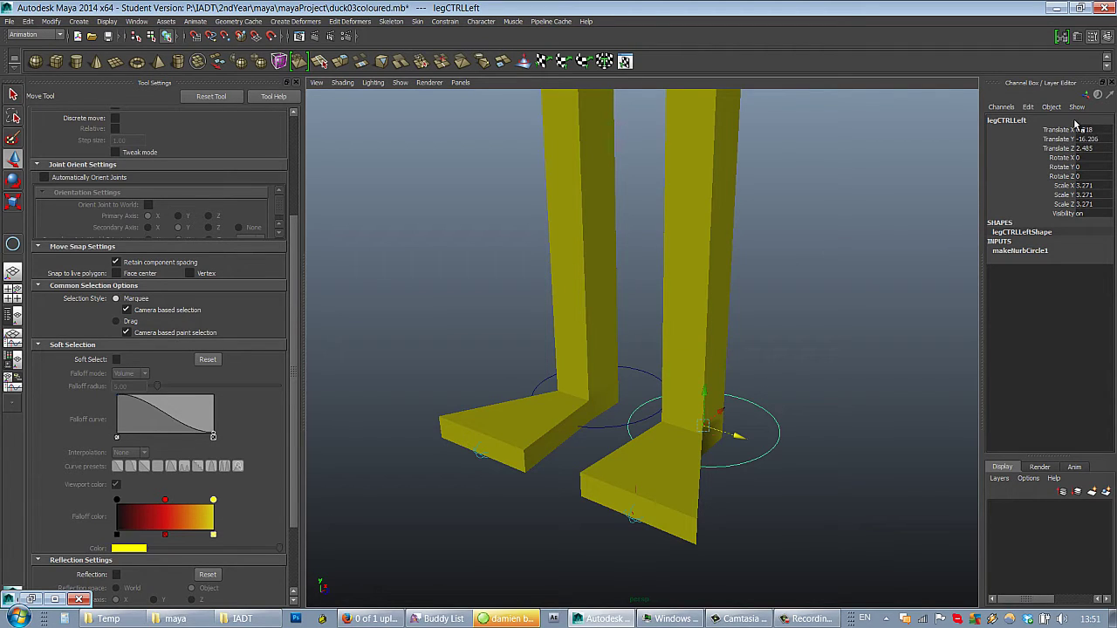
pyautogui.click(641, 373)
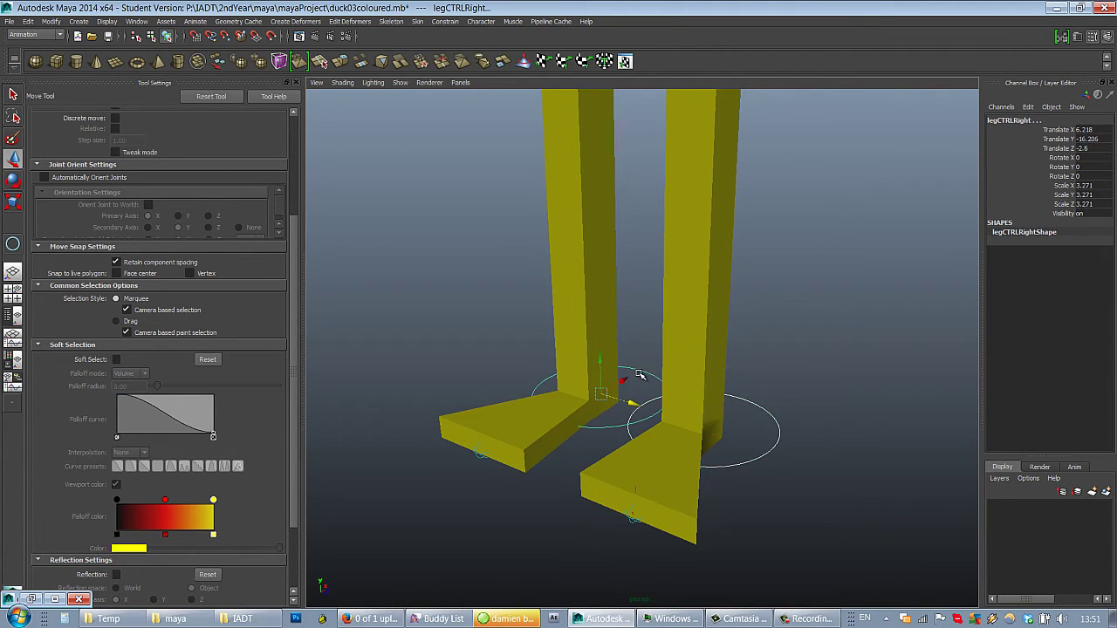
pyautogui.click(53, 21)
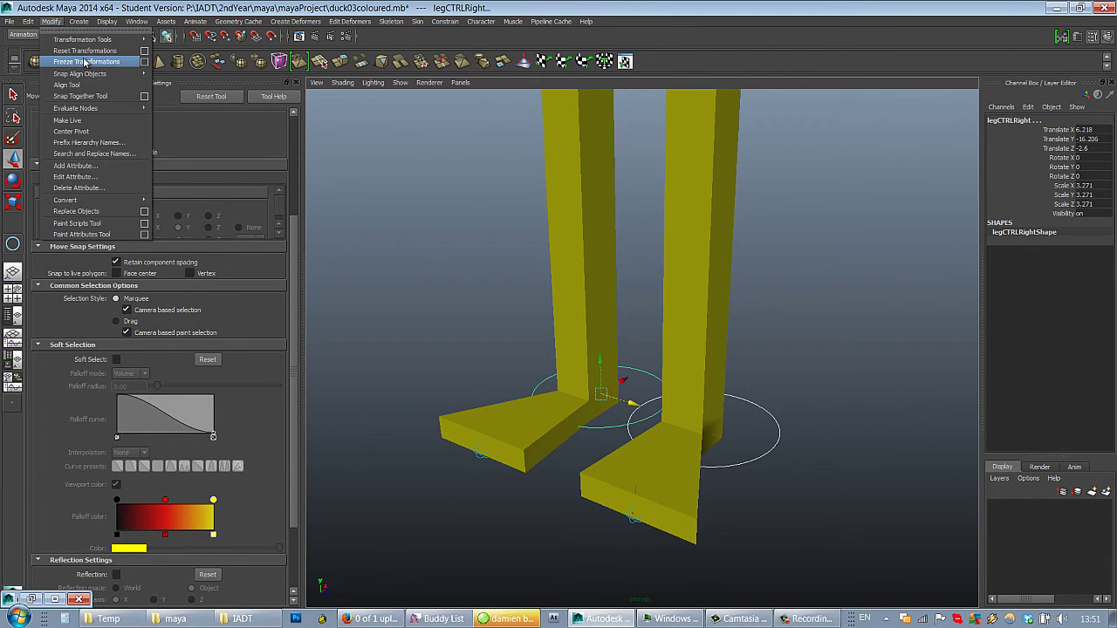
pyautogui.click(87, 63)
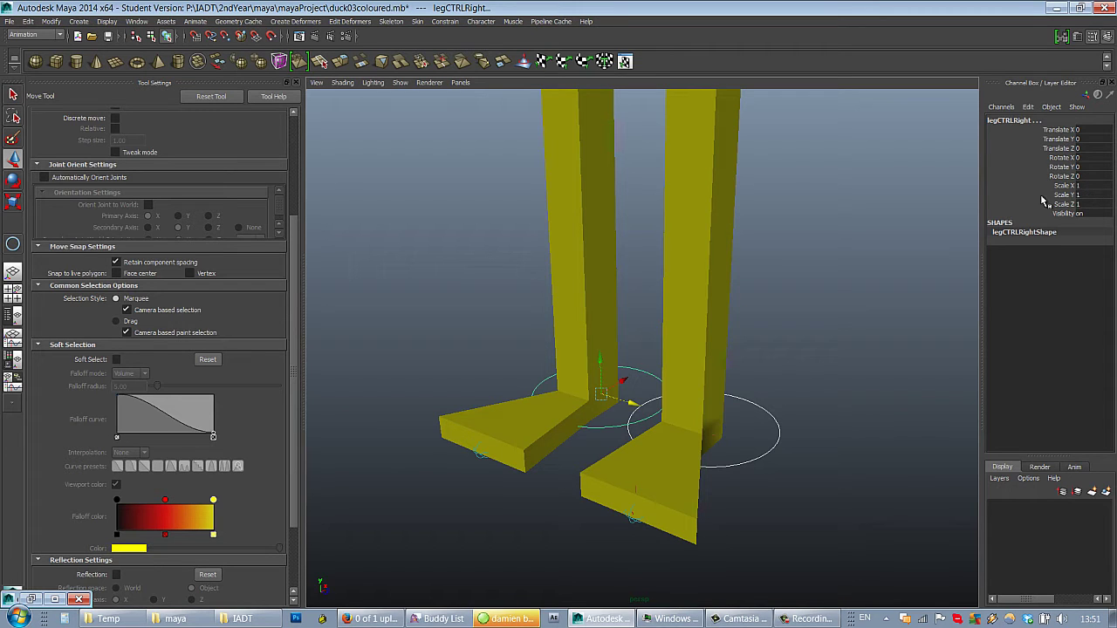
pyautogui.click(759, 393)
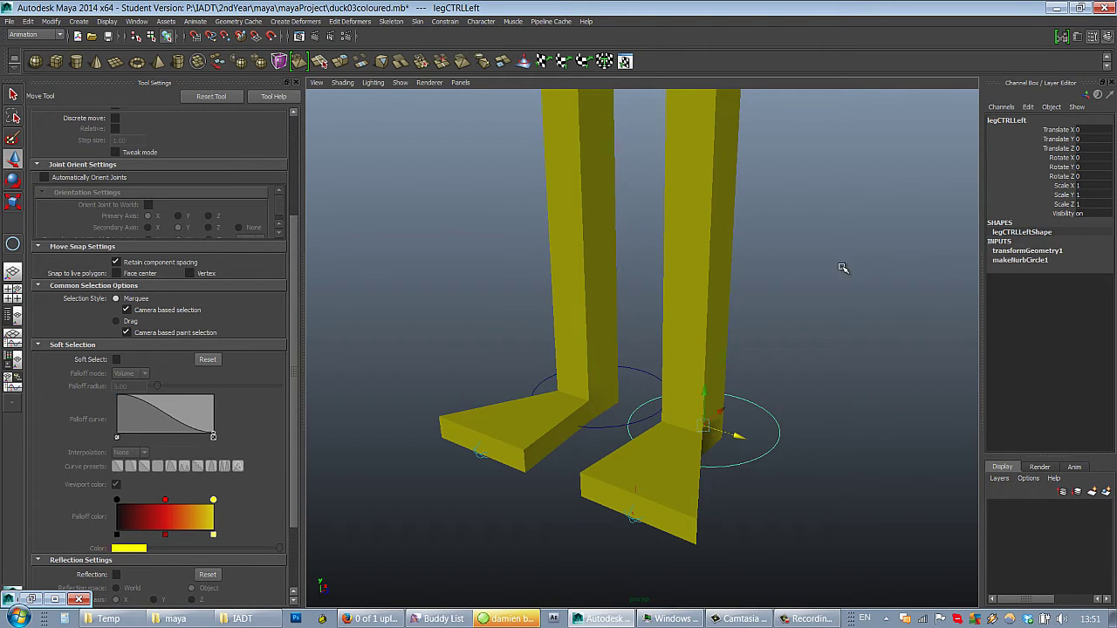
# Open the Outliner to list the rig's objects.
pyautogui.keyDown('alt'); pyautogui.moveTo(843, 266); pyautogui.dragTo(883, 244, button='middle'); pyautogui.keyUp('alt')
pyautogui.keyDown('alt'); pyautogui.moveTo(883, 245); pyautogui.dragTo(759, 250, button='right'); pyautogui.keyUp('alt')
pyautogui.keyDown('alt'); pyautogui.moveTo(801, 285); pyautogui.dragTo(742, 320); pyautogui.keyUp('alt')
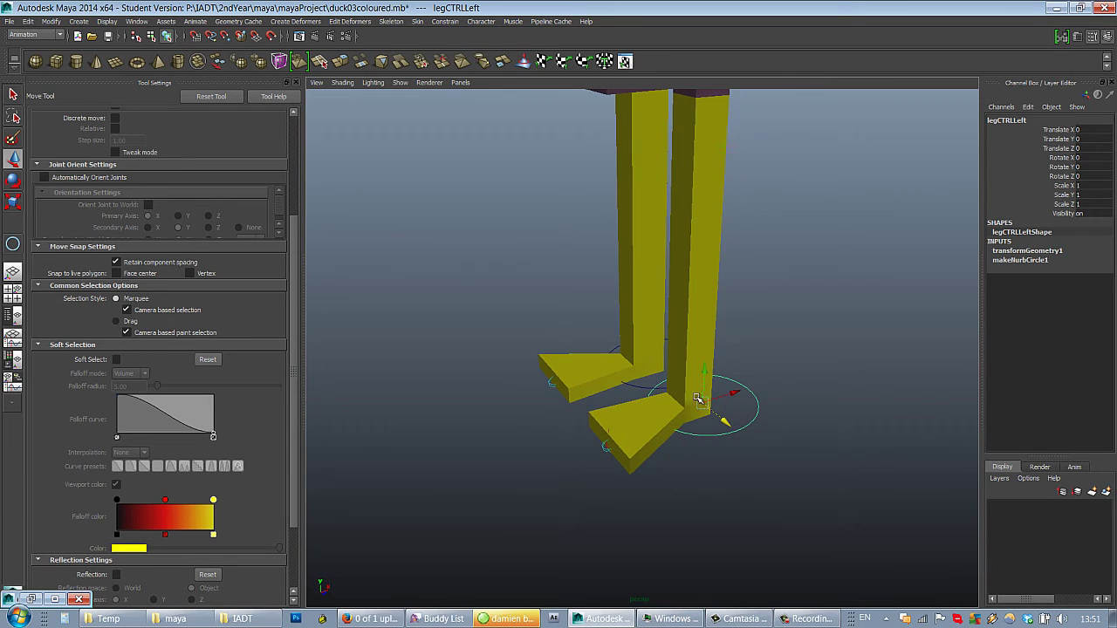
pyautogui.keyDown('alt'); pyautogui.moveTo(664, 343); pyautogui.dragTo(713, 337); pyautogui.keyUp('alt')
pyautogui.keyDown('alt'); pyautogui.moveTo(790, 197); pyautogui.dragTo(799, 312, button='middle'); pyautogui.keyUp('alt')
pyautogui.keyDown('alt'); pyautogui.moveTo(800, 312); pyautogui.dragTo(821, 294, button='right'); pyautogui.keyUp('alt')
pyautogui.keyDown('alt'); pyautogui.moveTo(821, 295); pyautogui.dragTo(754, 229, button='middle'); pyautogui.keyUp('alt')
pyautogui.moveTo(754, 229)
pyautogui.keyDown('alt'); pyautogui.mouseDown()
pyautogui.moveTo(764, 245)
pyautogui.moveTo(745, 242)
pyautogui.mouseUp(); pyautogui.keyUp('alt')
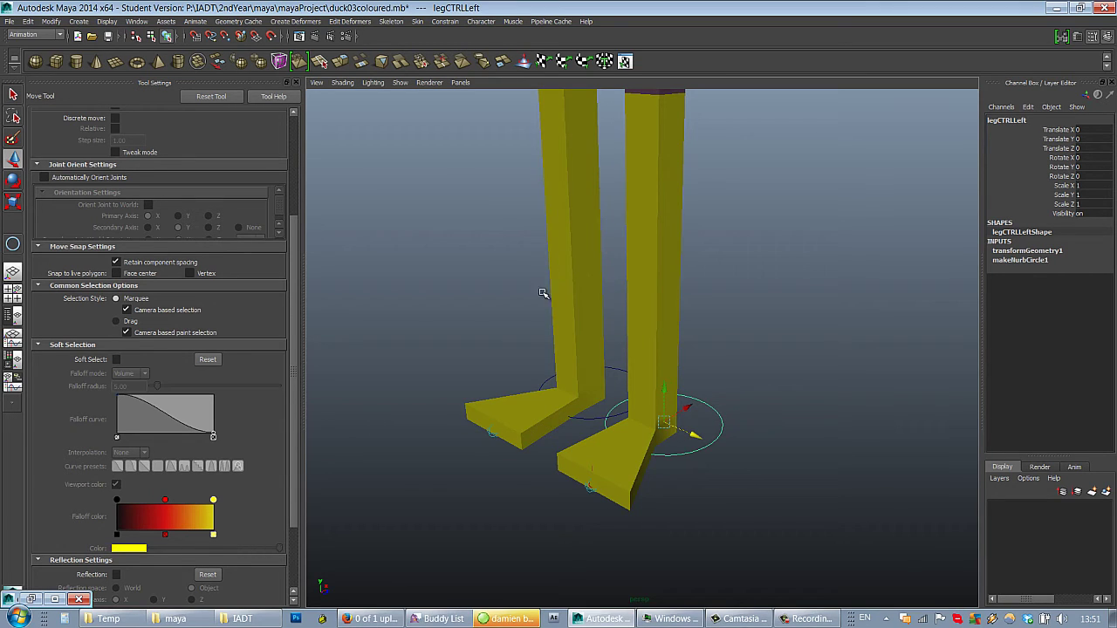
pyautogui.click(139, 22)
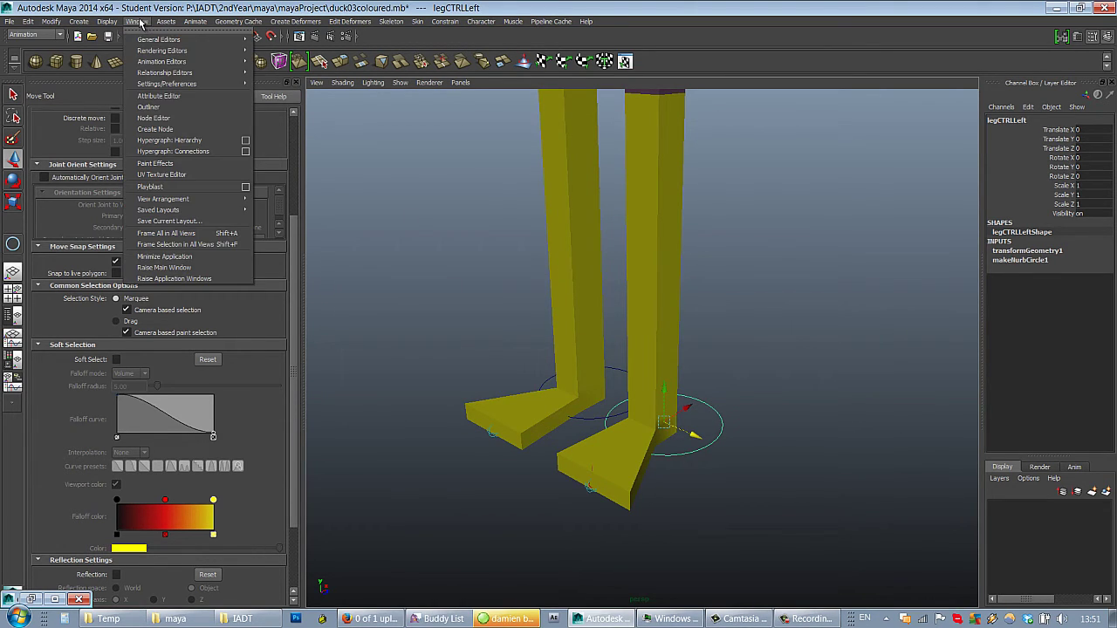
pyautogui.click(171, 104)
pyautogui.moveTo(198, 128); pyautogui.dragTo(295, 119)
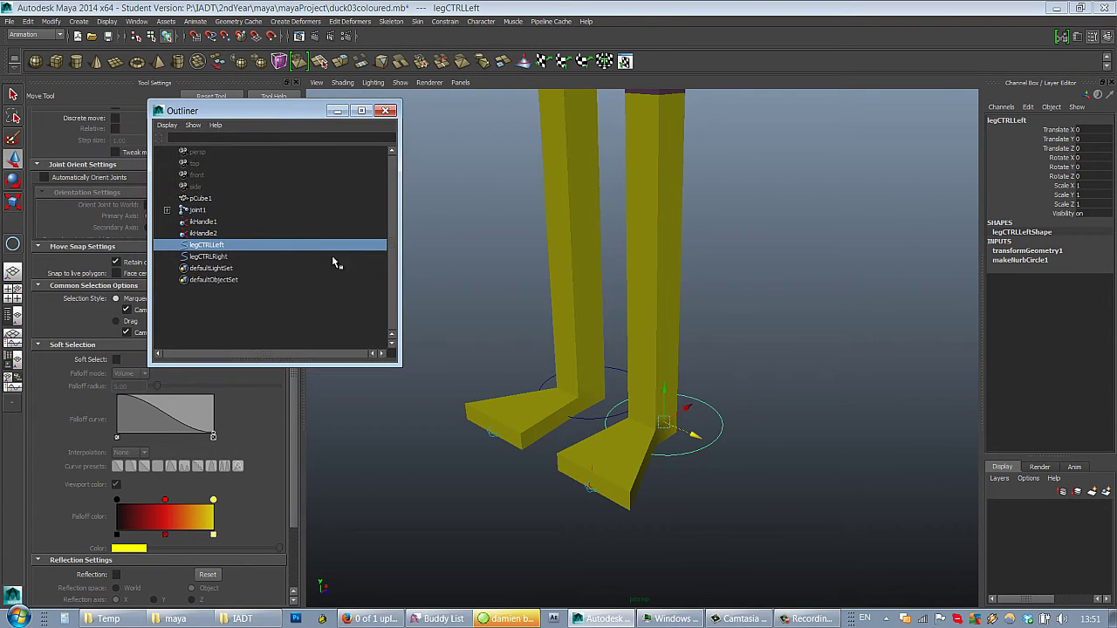
# Try parenting ikHandle1 and ikHandle2 to legCTRLLeft from a combined selection, and undo the parenting.
pyautogui.click(207, 222)
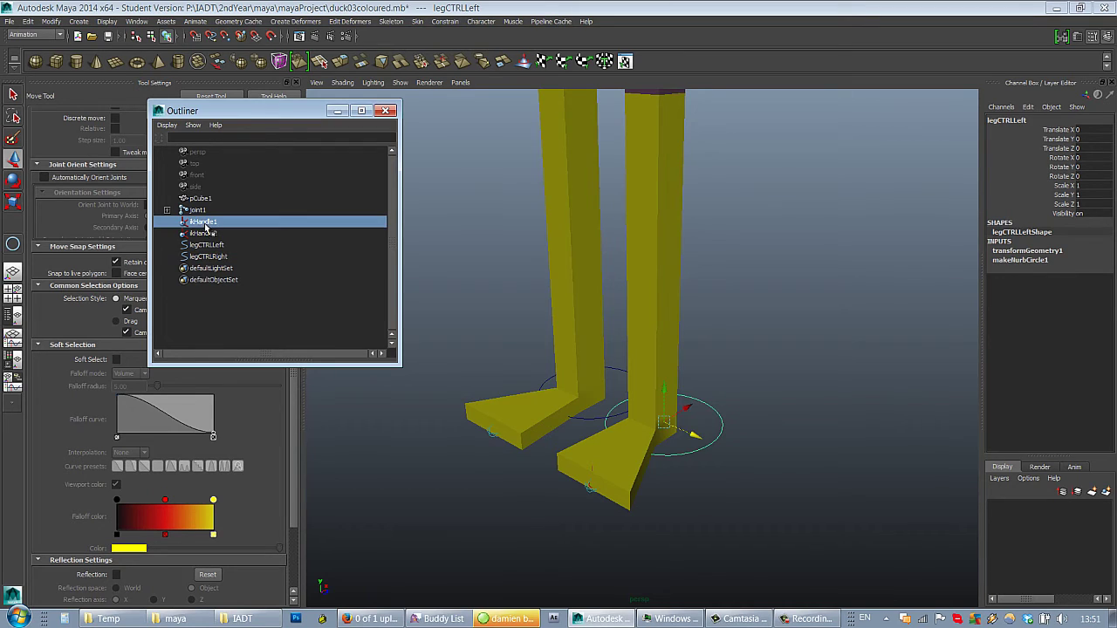
pyautogui.click(206, 232)
pyautogui.keyDown('shift'); pyautogui.click(209, 222); pyautogui.keyUp('shift')
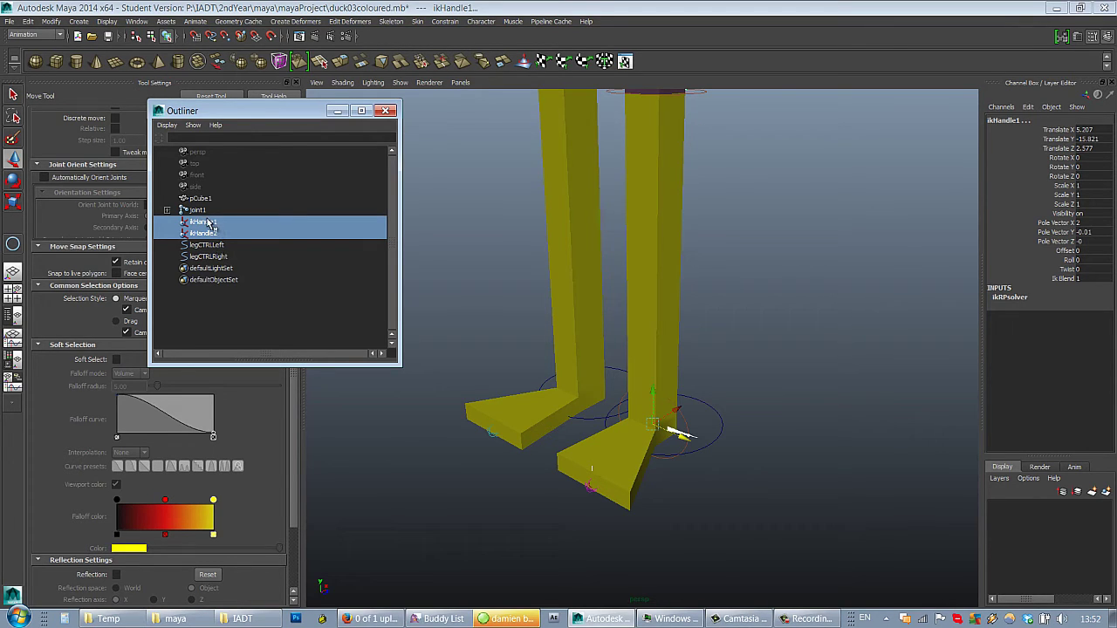
pyautogui.click(208, 223)
pyautogui.keyDown('shift'); pyautogui.click(210, 234); pyautogui.keyUp('shift')
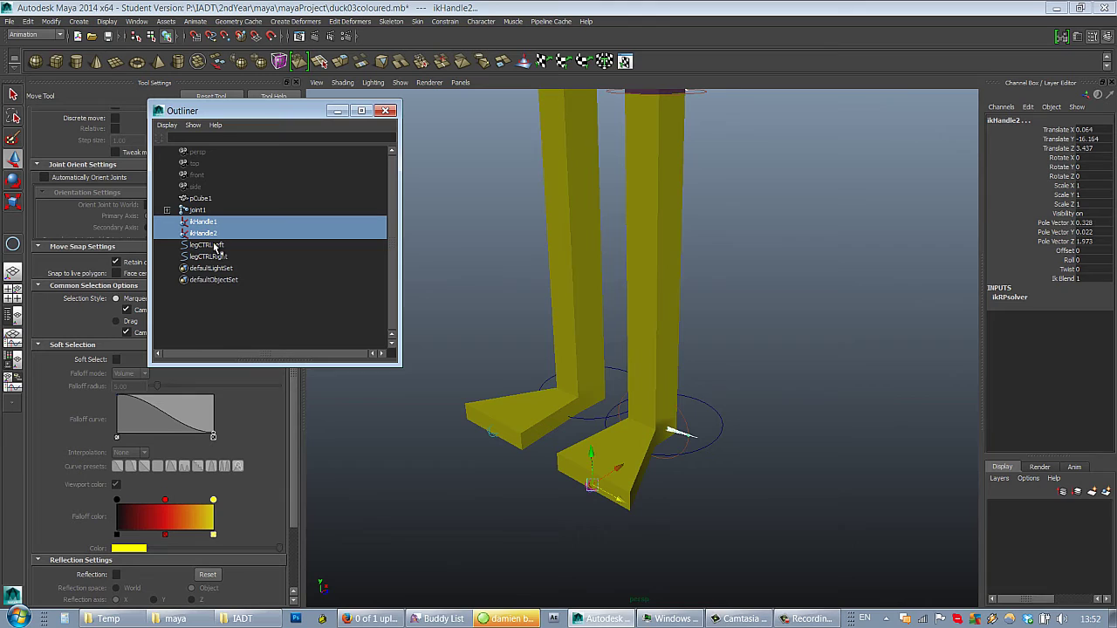
pyautogui.keyDown('shift'); pyautogui.click(215, 245); pyautogui.keyUp('shift')
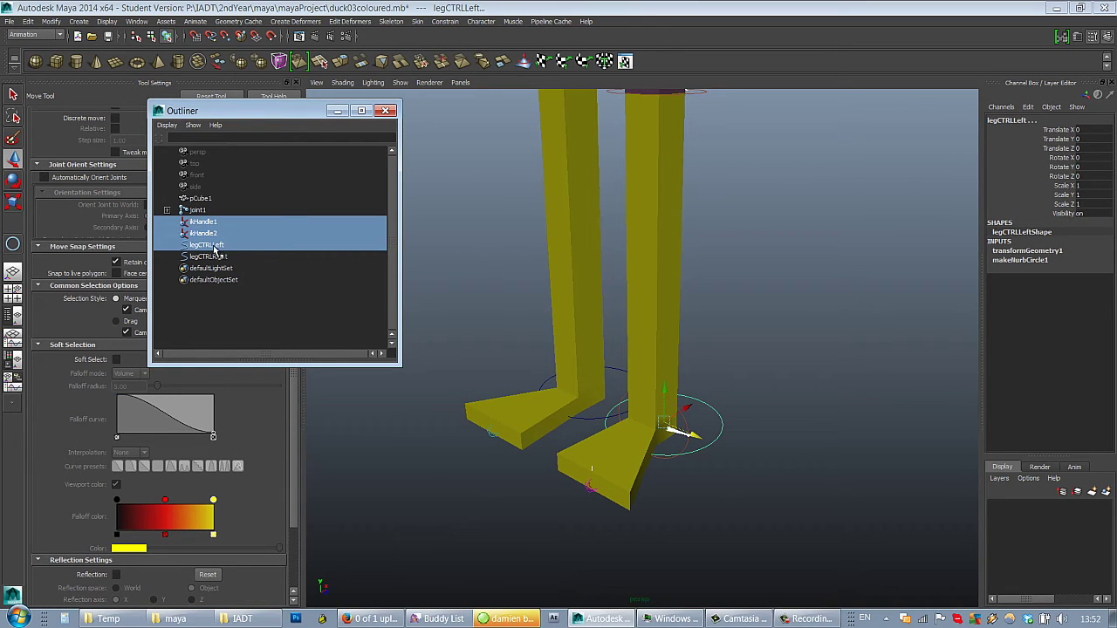
pyautogui.press('p')
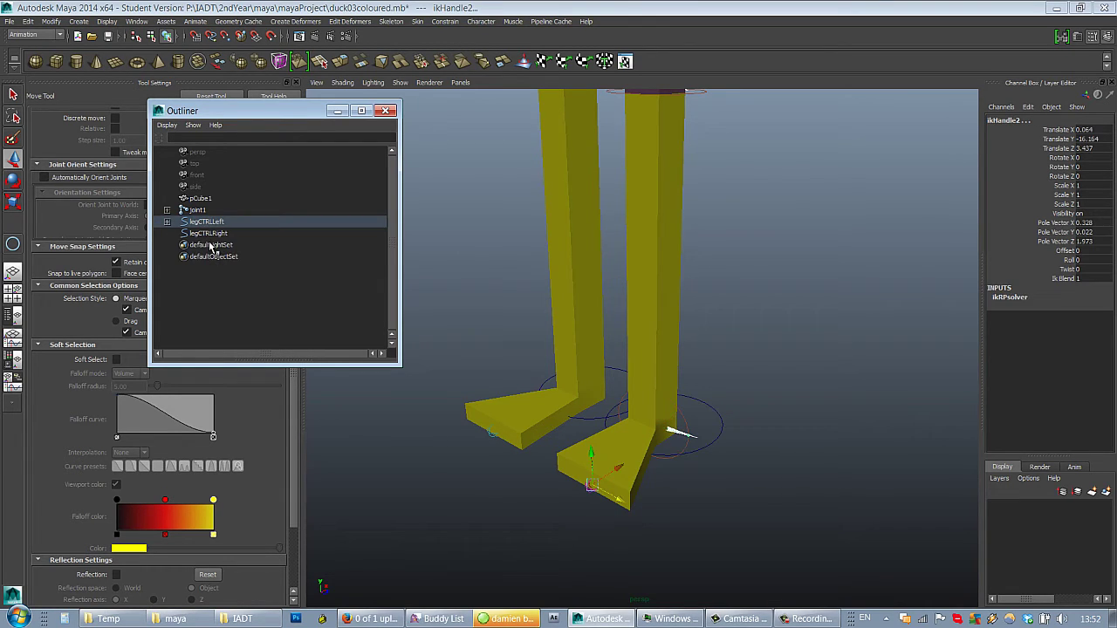
pyautogui.hotkey('ctrl', 'z')
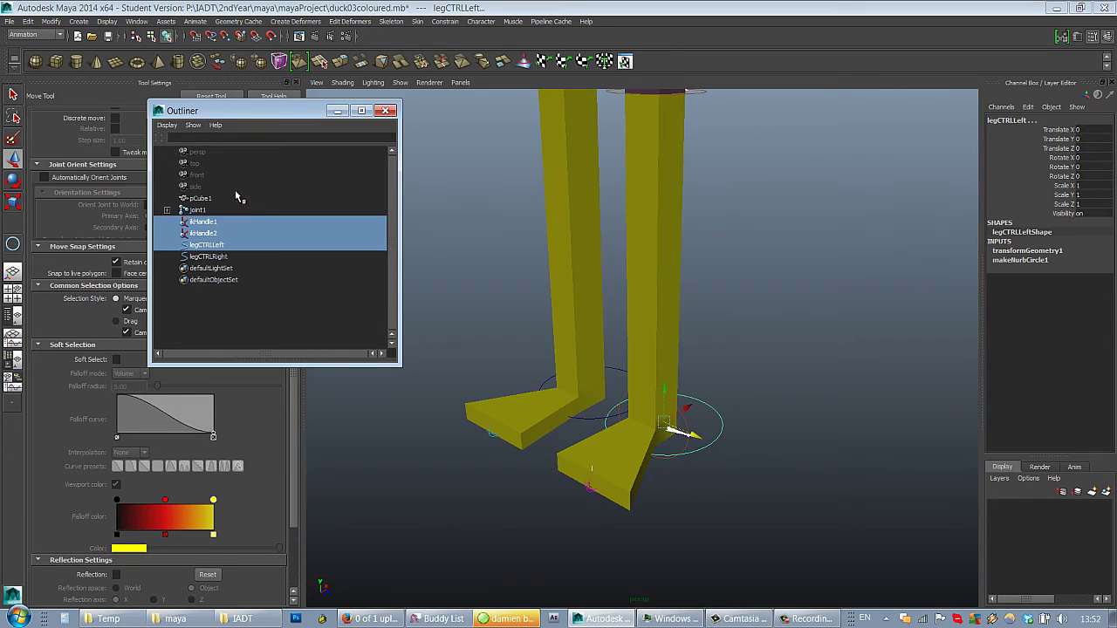
# Parent ikHandle1 and ikHandle2 under legCTRLLeft within the Outliner hierarchy and expand the group.
pyautogui.click(210, 224)
pyautogui.keyDown('shift'); pyautogui.click(216, 233); pyautogui.keyUp('shift')
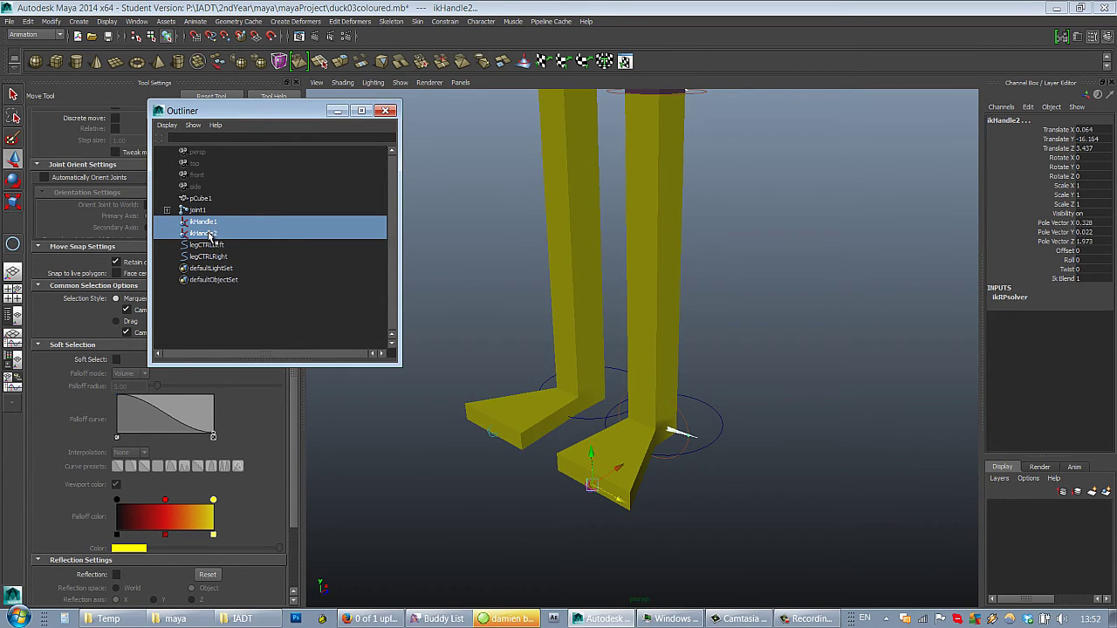
pyautogui.moveTo(209, 234); pyautogui.dragTo(211, 247, button='middle')
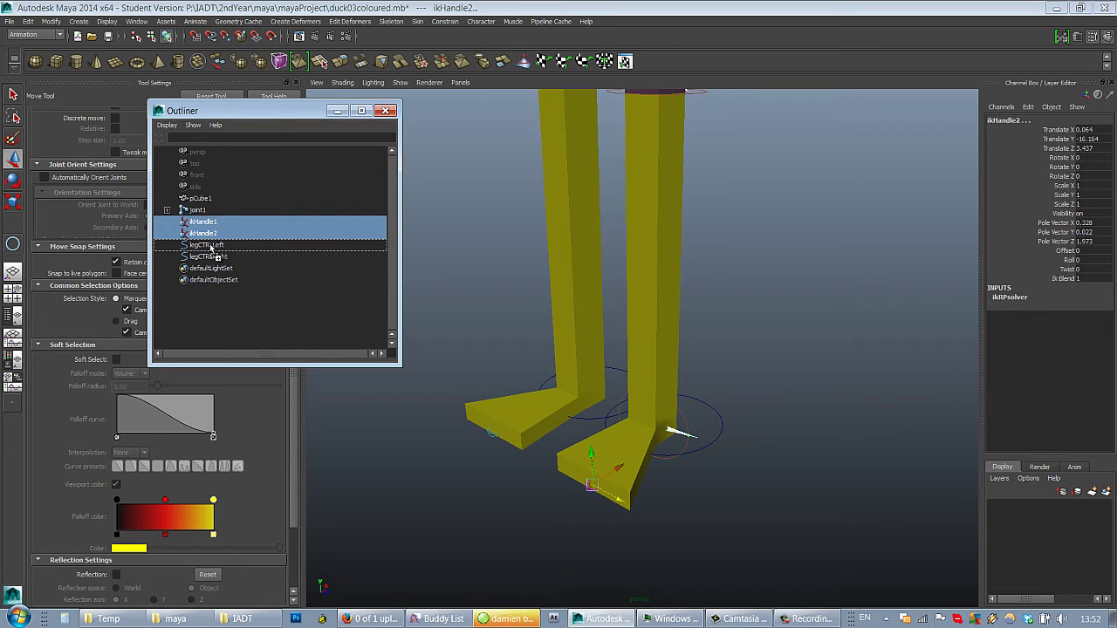
pyautogui.moveTo(211, 246); pyautogui.dragTo(212, 246, button='middle')
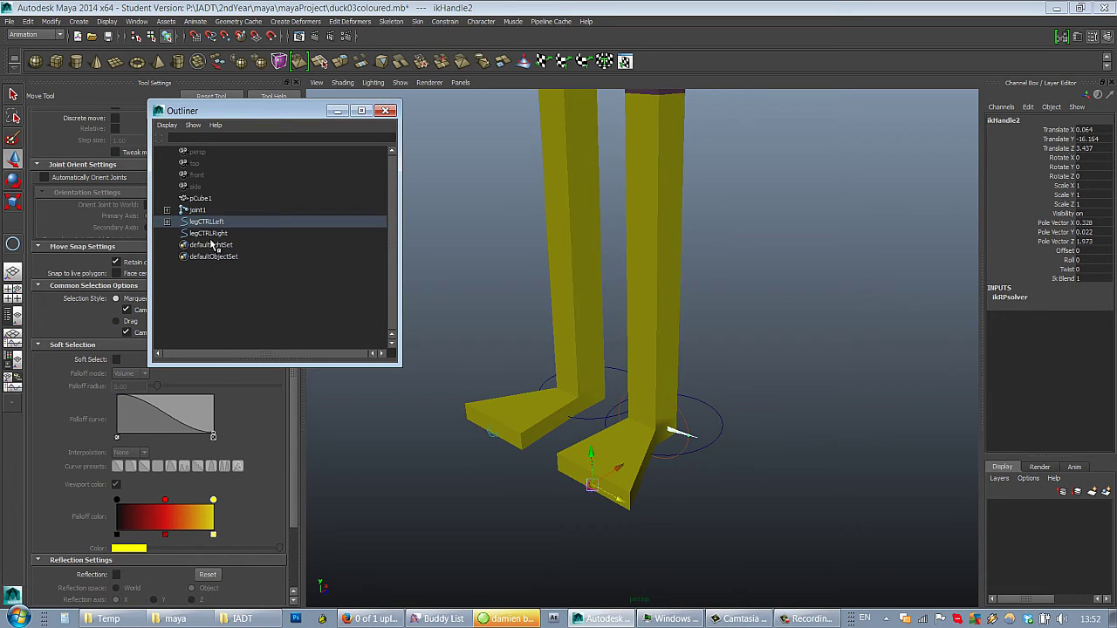
pyautogui.click(168, 221)
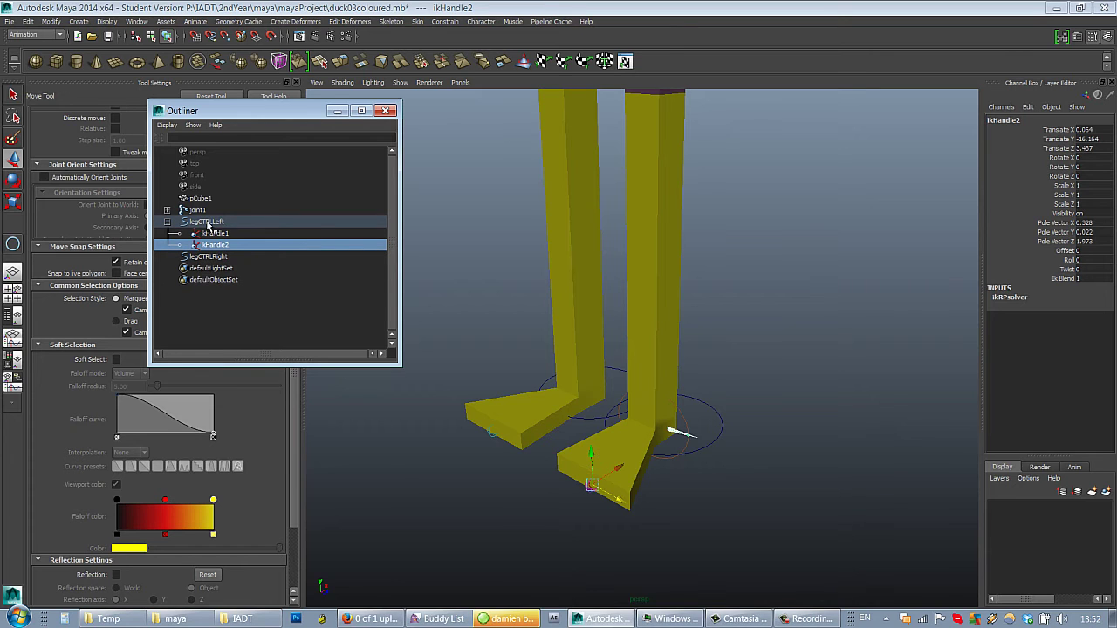
# Test the left leg rig by moving and rotating legCTRLLeft, undoing every trial change.
pyautogui.click(212, 222)
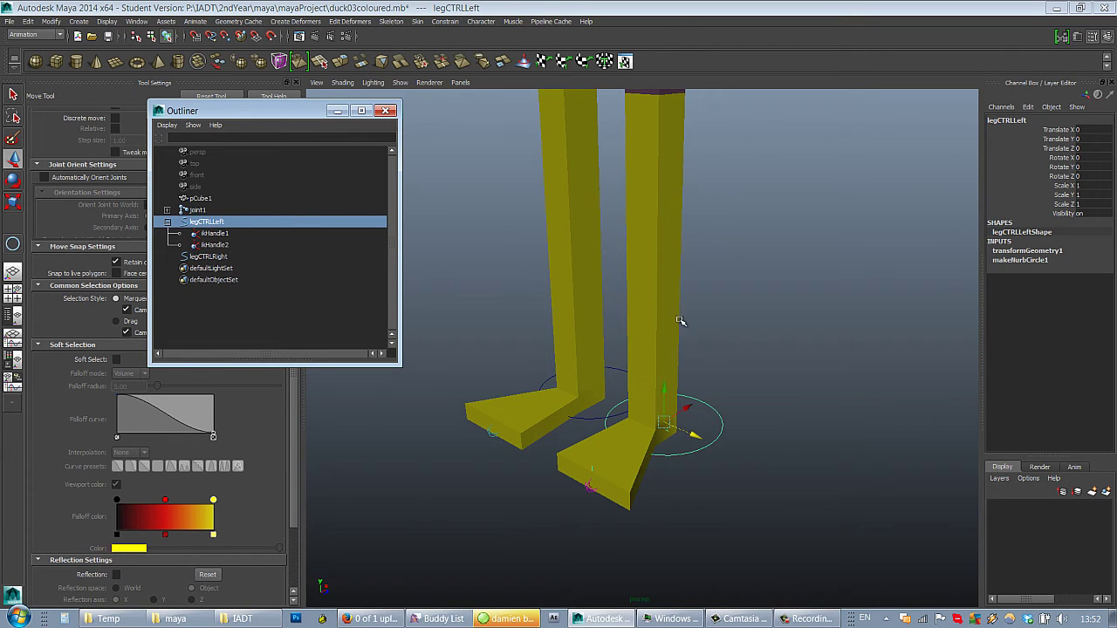
pyautogui.moveTo(661, 398); pyautogui.dragTo(718, 294)
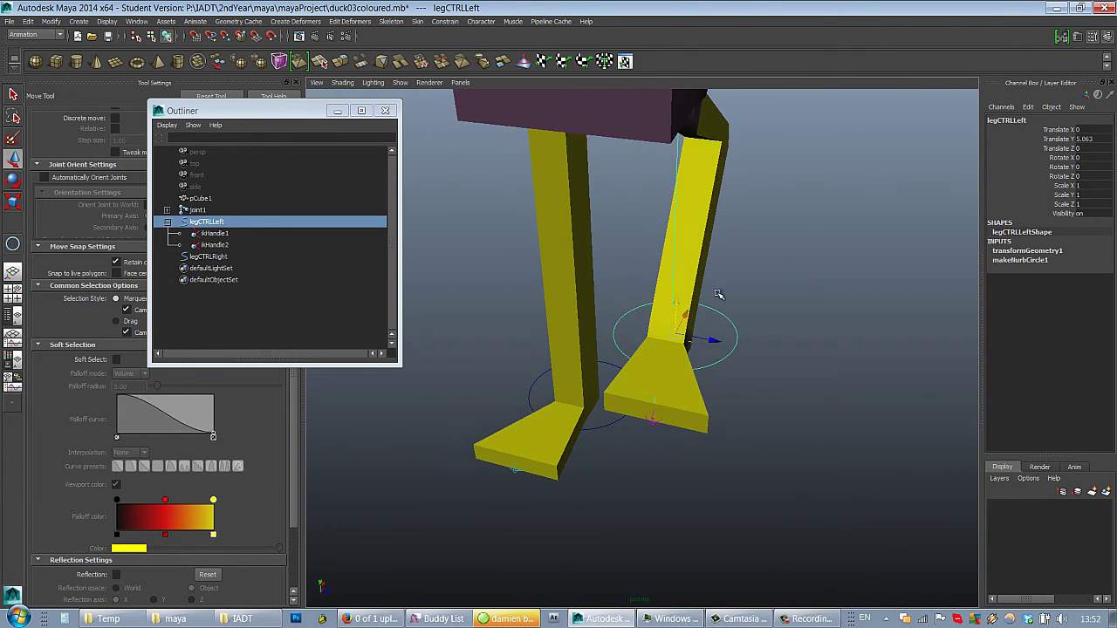
pyautogui.hotkey('ctrl', 'z')
pyautogui.moveTo(674, 411); pyautogui.dragTo(721, 327)
pyautogui.hotkey('ctrl', 'z')
pyautogui.press('e')
pyautogui.moveTo(673, 413); pyautogui.dragTo(678, 327)
pyautogui.hotkey('ctrl', 'z')
pyautogui.hotkey('ctrl', 'z')
pyautogui.hotkey('ctrl', 'z')
pyautogui.press('w')
pyautogui.moveTo(668, 412); pyautogui.dragTo(768, 366)
pyautogui.hotkey('ctrl', 'z')
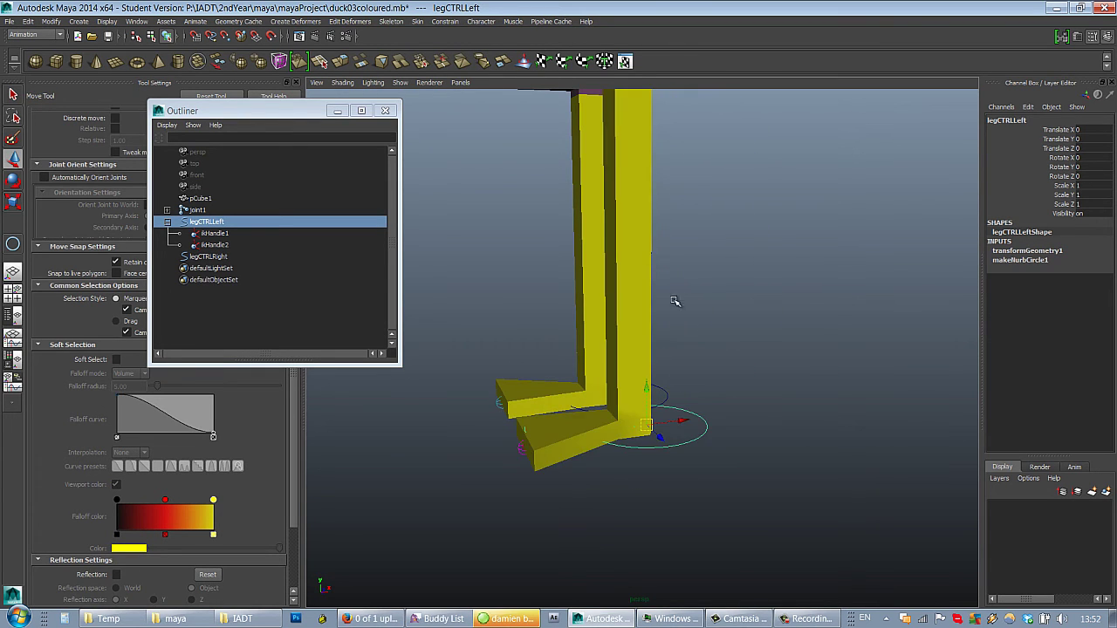
# Switch to wireframe display and create an IK handle from the right leg's hip joint to its ankle joint.
pyautogui.keyDown('alt'); pyautogui.moveTo(677, 302); pyautogui.dragTo(709, 309); pyautogui.keyUp('alt')
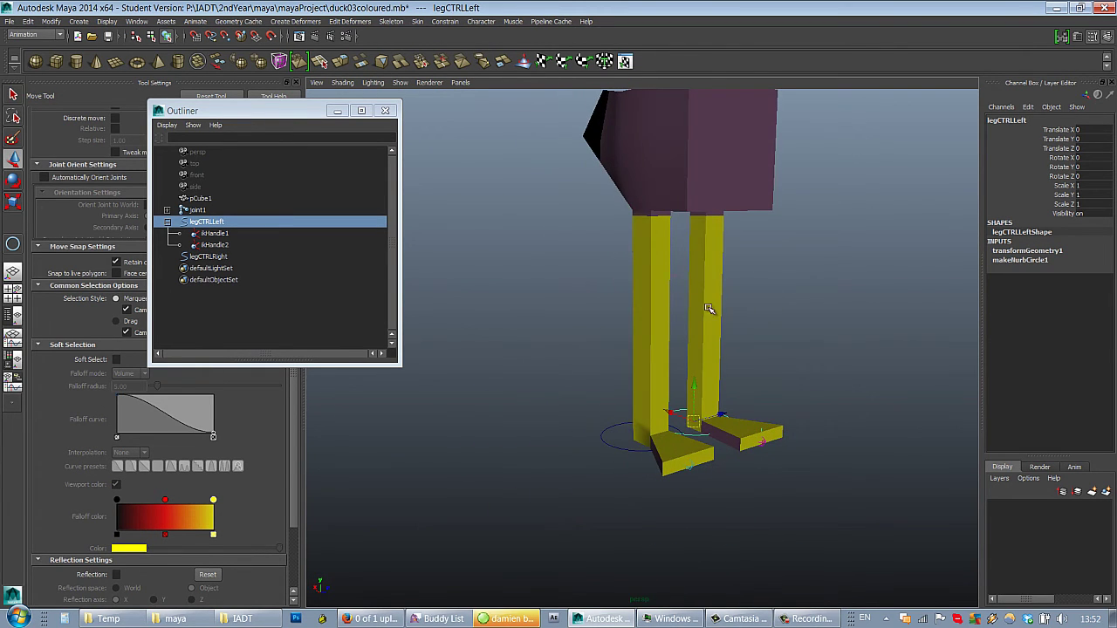
pyautogui.keyDown('alt'); pyautogui.moveTo(758, 226); pyautogui.dragTo(696, 267); pyautogui.keyUp('alt')
pyautogui.press('4')
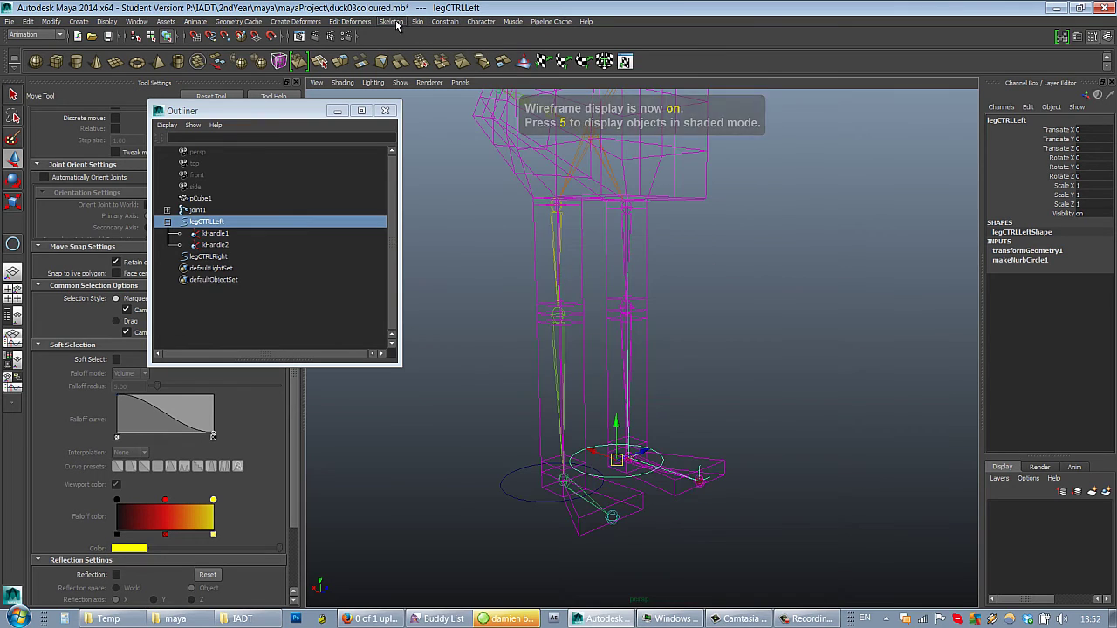
pyautogui.click(417, 22)
pyautogui.moveTo(397, 23)
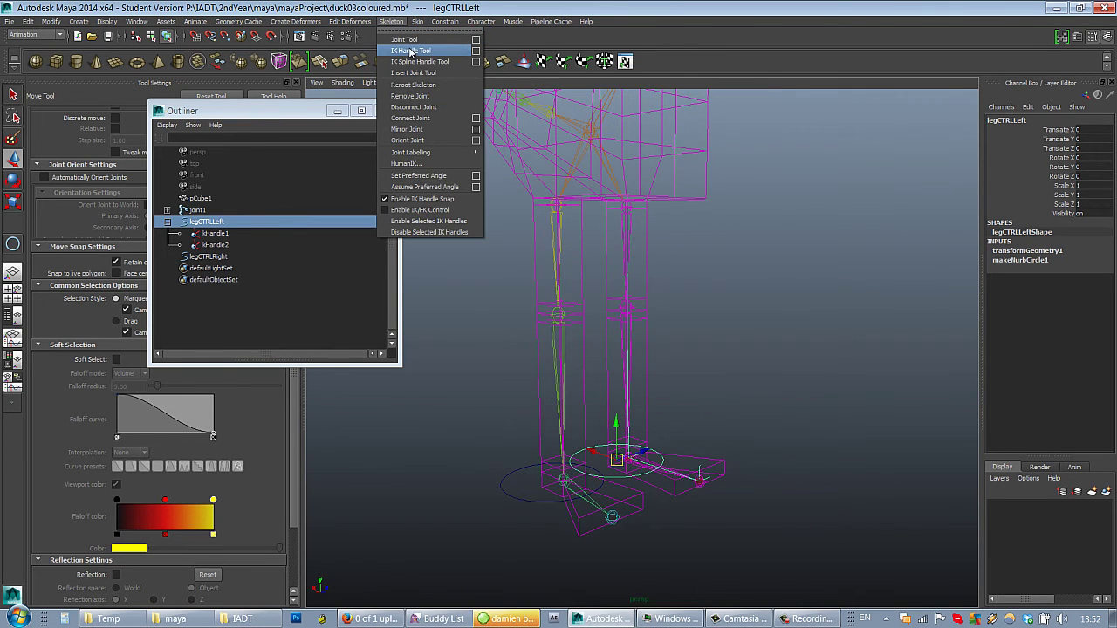
pyautogui.click(412, 51)
pyautogui.click(556, 204)
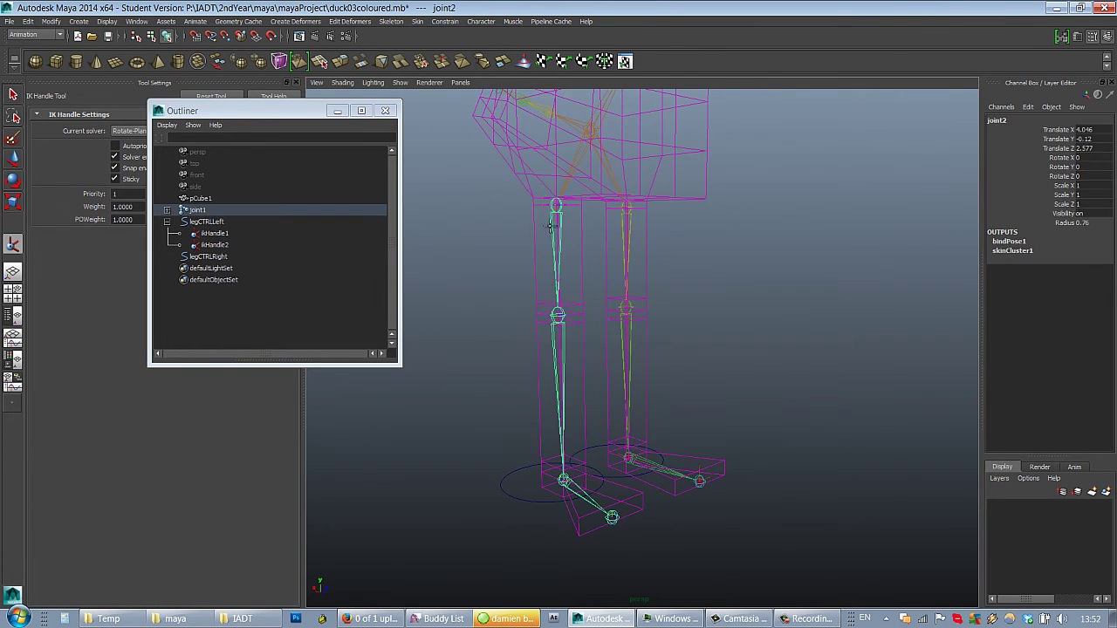
pyautogui.click(563, 479)
pyautogui.press('w')
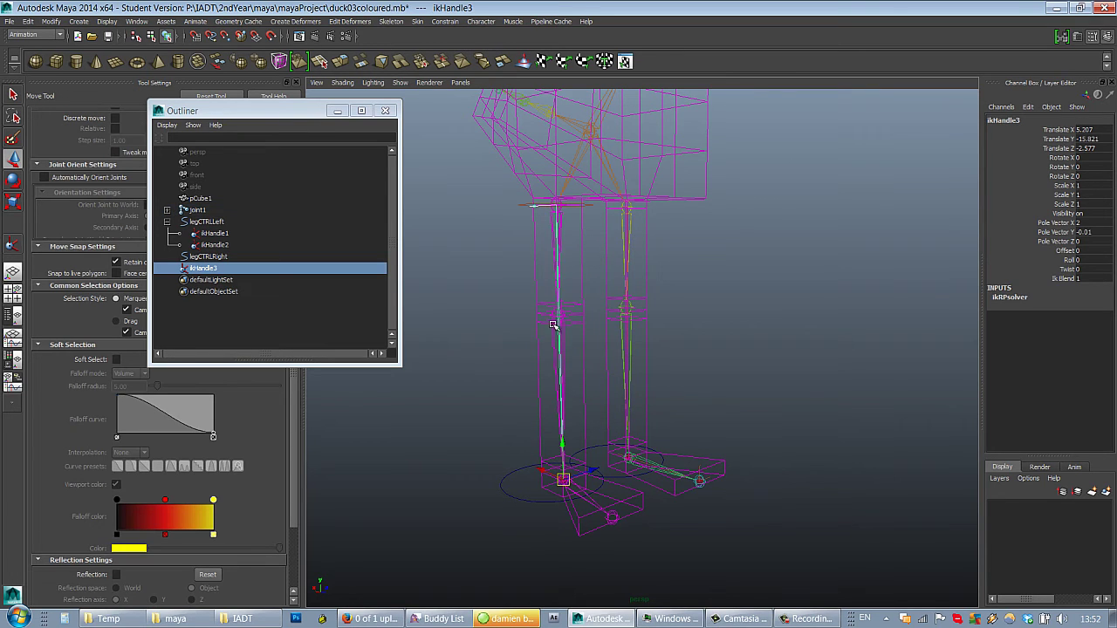
# Create an IK handle from the right leg's ankle joint to its toe joint.
pyautogui.keyDown('alt'); pyautogui.moveTo(584, 329); pyautogui.dragTo(591, 232, button='middle'); pyautogui.keyUp('alt')
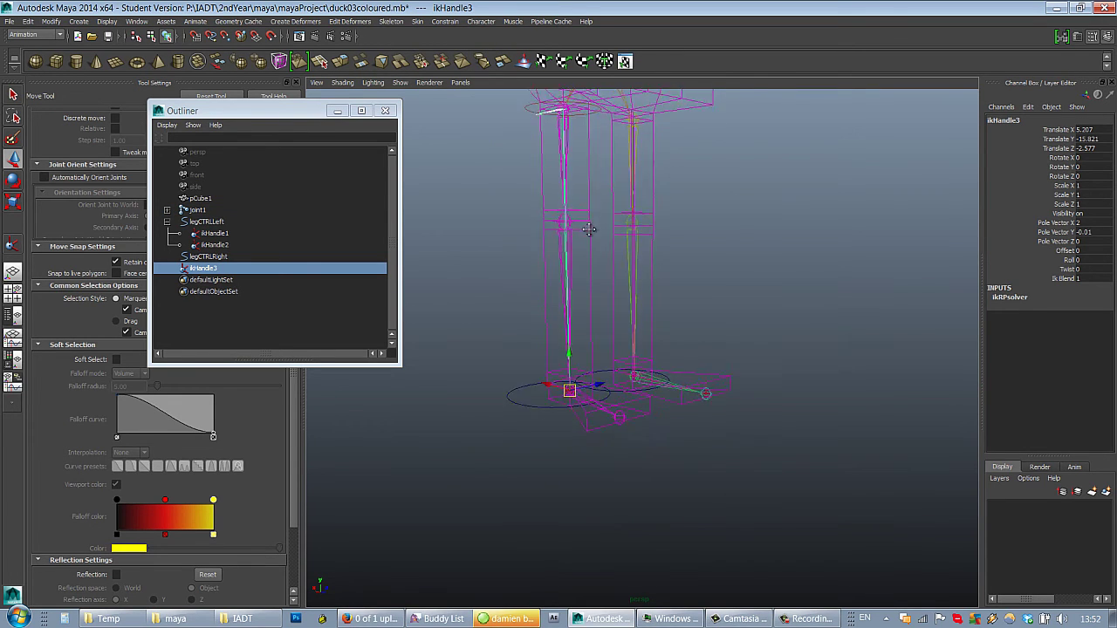
pyautogui.scroll(1, 591, 232)
pyautogui.keyDown('alt'); pyautogui.moveTo(593, 233); pyautogui.dragTo(614, 225); pyautogui.keyUp('alt')
pyautogui.click(352, 22)
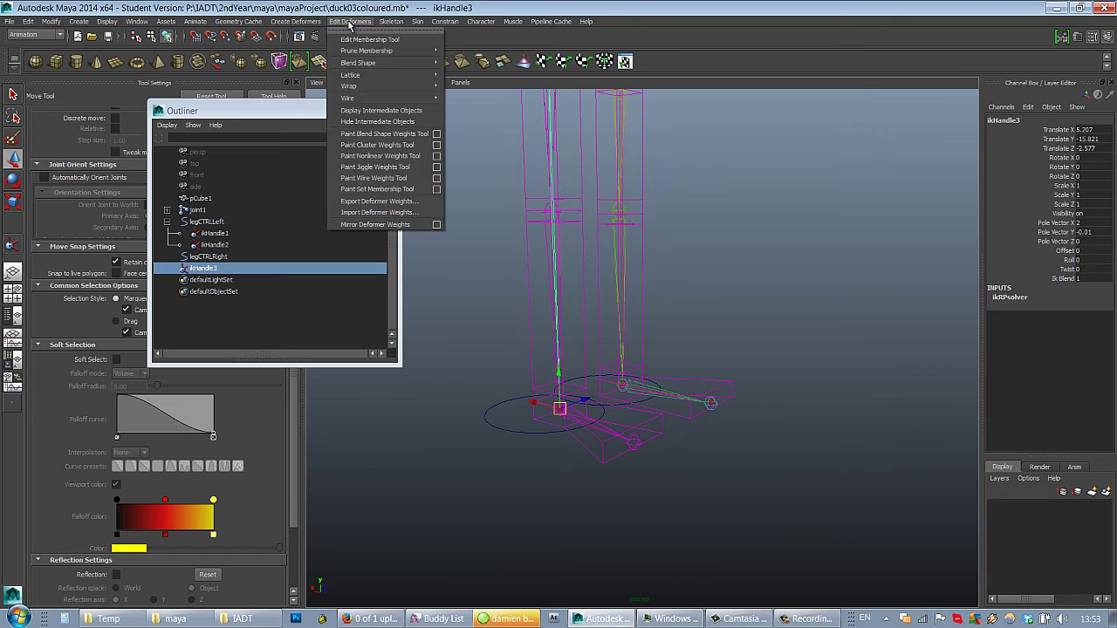
pyautogui.moveTo(417, 22)
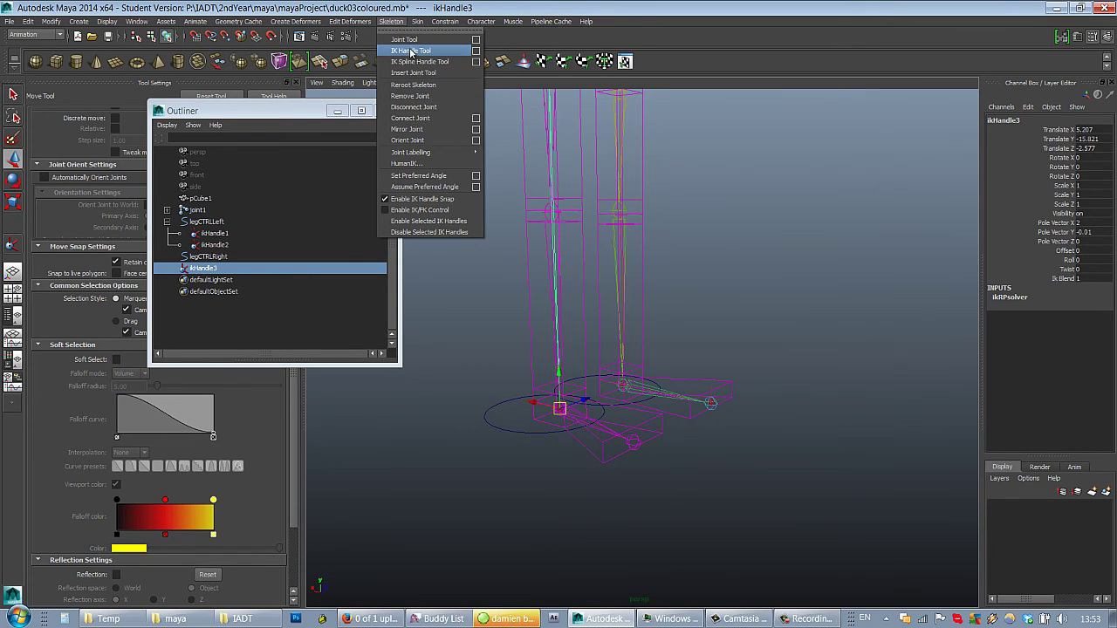
pyautogui.click(412, 51)
pyautogui.click(560, 413)
pyautogui.click(633, 442)
pyautogui.press('w')
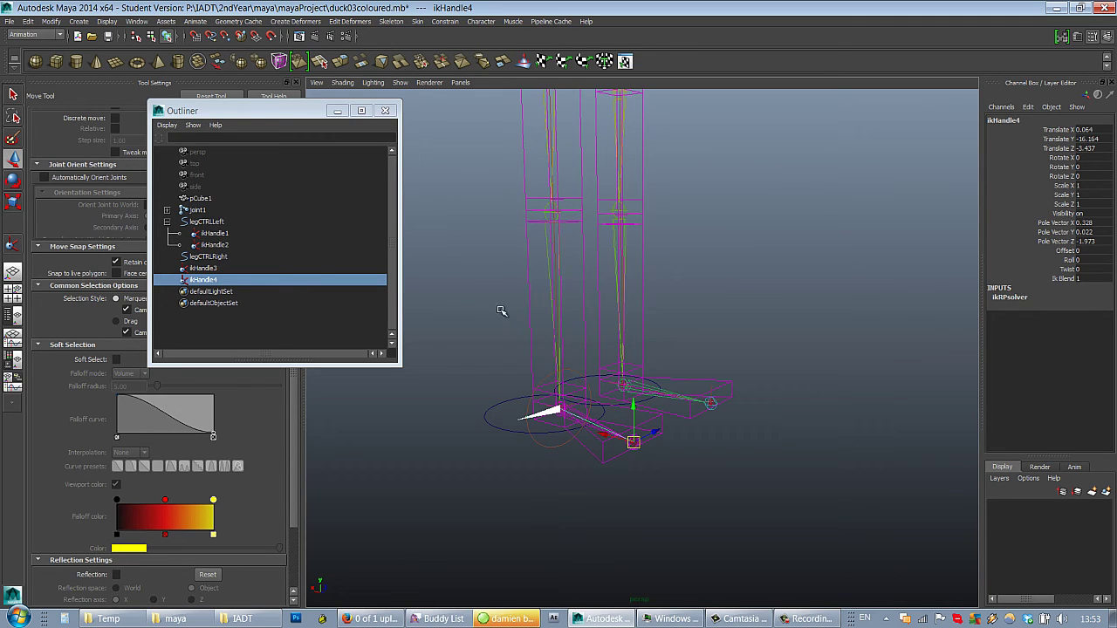
# Parent ikHandle3 and ikHandle4 under legCTRLRight.
pyautogui.click(215, 258)
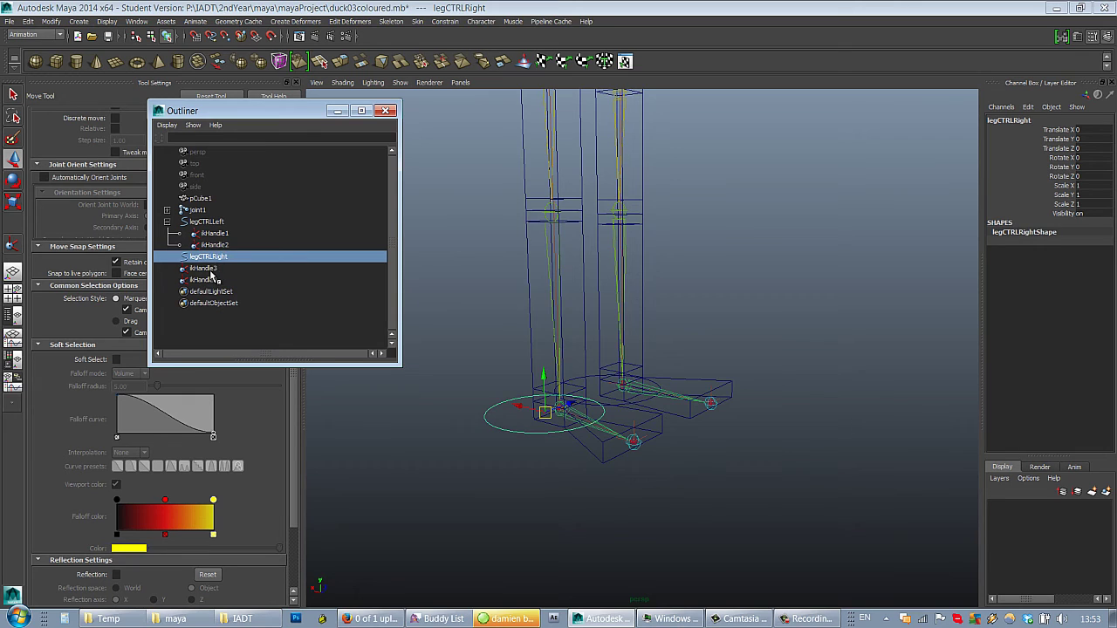
pyautogui.click(209, 269)
pyautogui.keyDown('ctrl'); pyautogui.click(213, 279); pyautogui.keyUp('ctrl')
pyautogui.keyDown('ctrl'); pyautogui.click(215, 258); pyautogui.keyUp('ctrl')
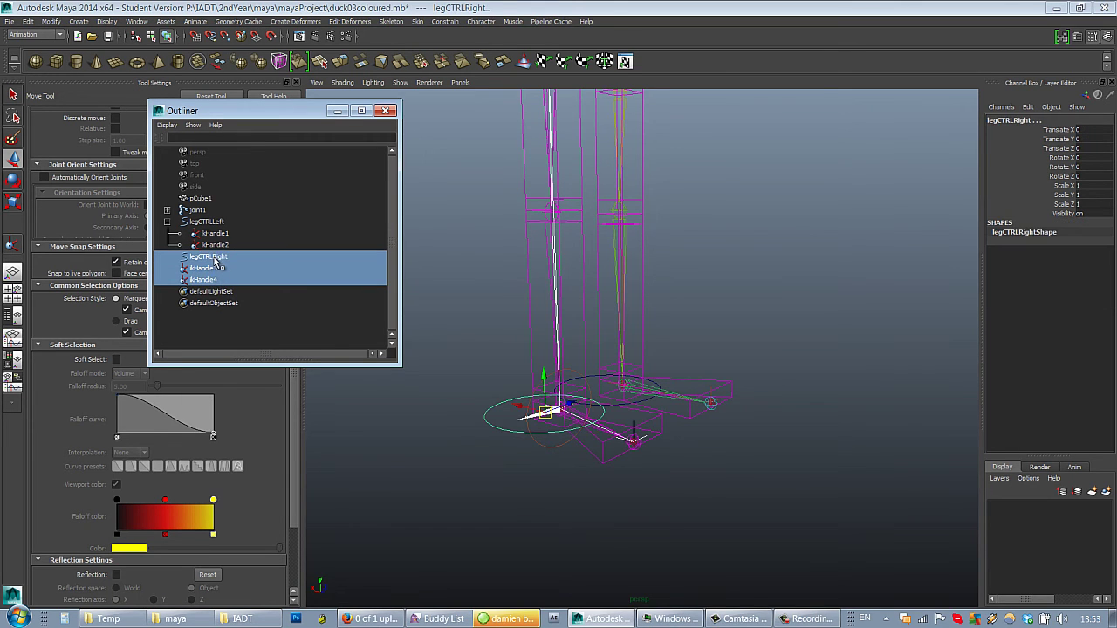
pyautogui.press('p')
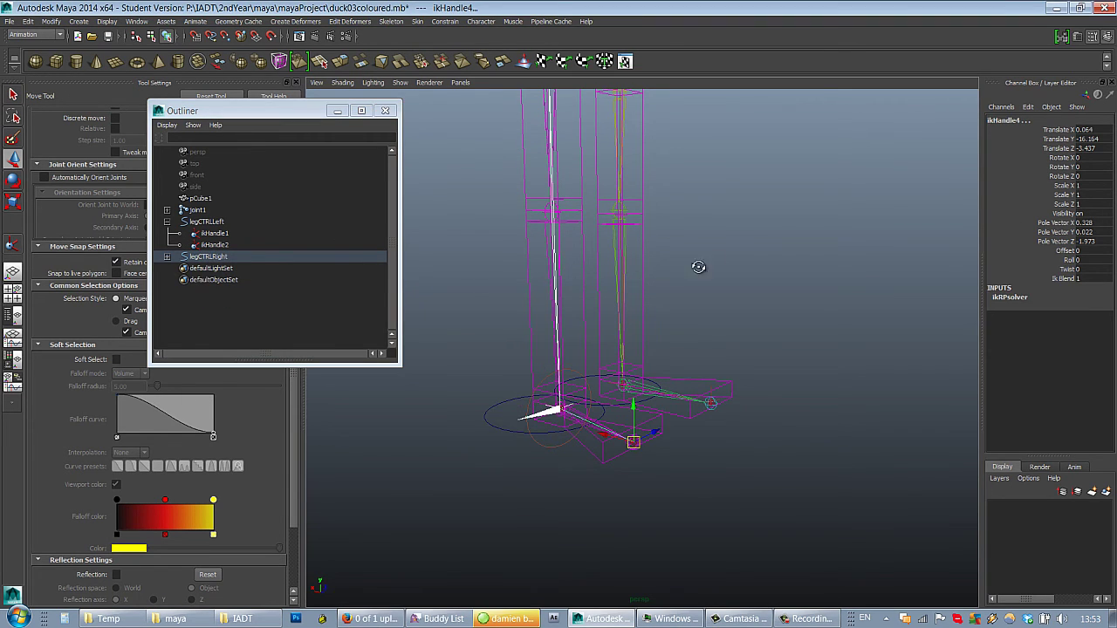
# Switch to shaded display and test the right leg rig by raising and shifting legCTRLRight, undoing every trial move.
pyautogui.press('5')
pyautogui.moveTo(701, 267)
pyautogui.keyDown('alt'); pyautogui.mouseDown()
pyautogui.moveTo(652, 295)
pyautogui.moveTo(673, 324)
pyautogui.moveTo(666, 338)
pyautogui.mouseUp(); pyautogui.keyUp('alt')
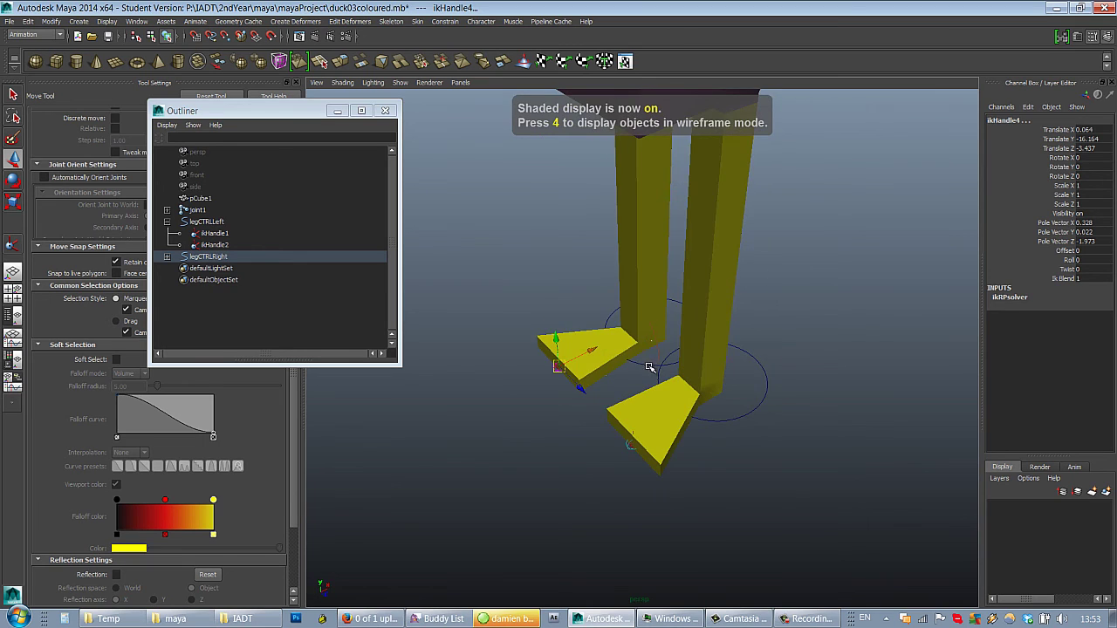
pyautogui.click(650, 364)
pyautogui.keyDown('alt'); pyautogui.moveTo(751, 208); pyautogui.dragTo(769, 271, button='middle'); pyautogui.keyUp('alt')
pyautogui.keyDown('alt'); pyautogui.moveTo(769, 271); pyautogui.dragTo(708, 250, button='right'); pyautogui.keyUp('alt')
pyautogui.keyDown('alt'); pyautogui.moveTo(708, 249); pyautogui.dragTo(756, 189); pyautogui.keyUp('alt')
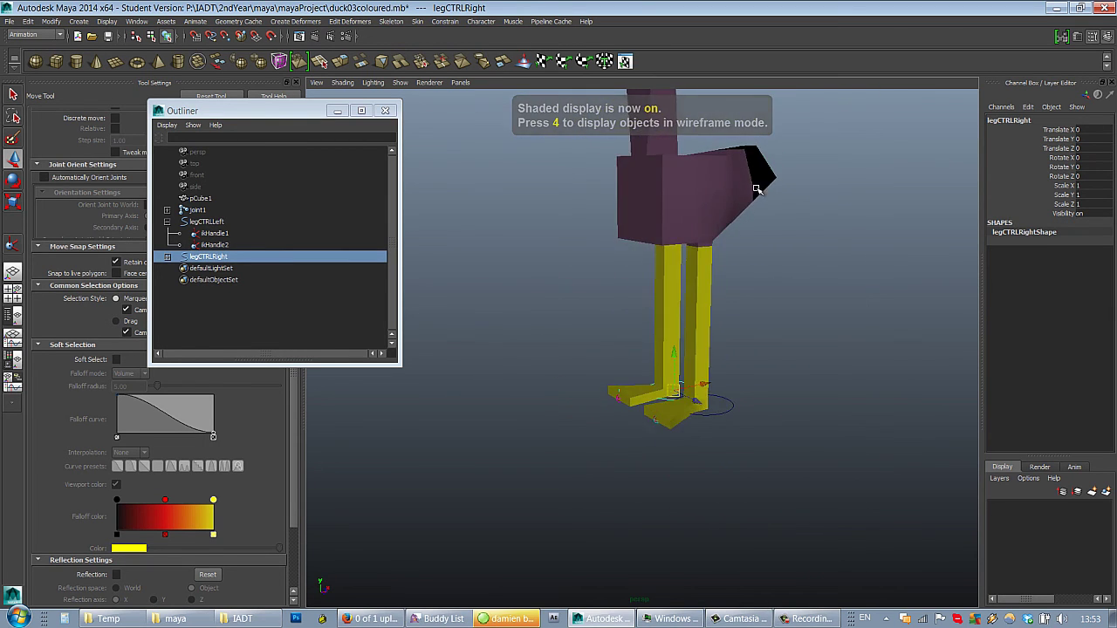
pyautogui.keyDown('alt'); pyautogui.moveTo(756, 189); pyautogui.dragTo(735, 273, button='middle'); pyautogui.keyUp('alt')
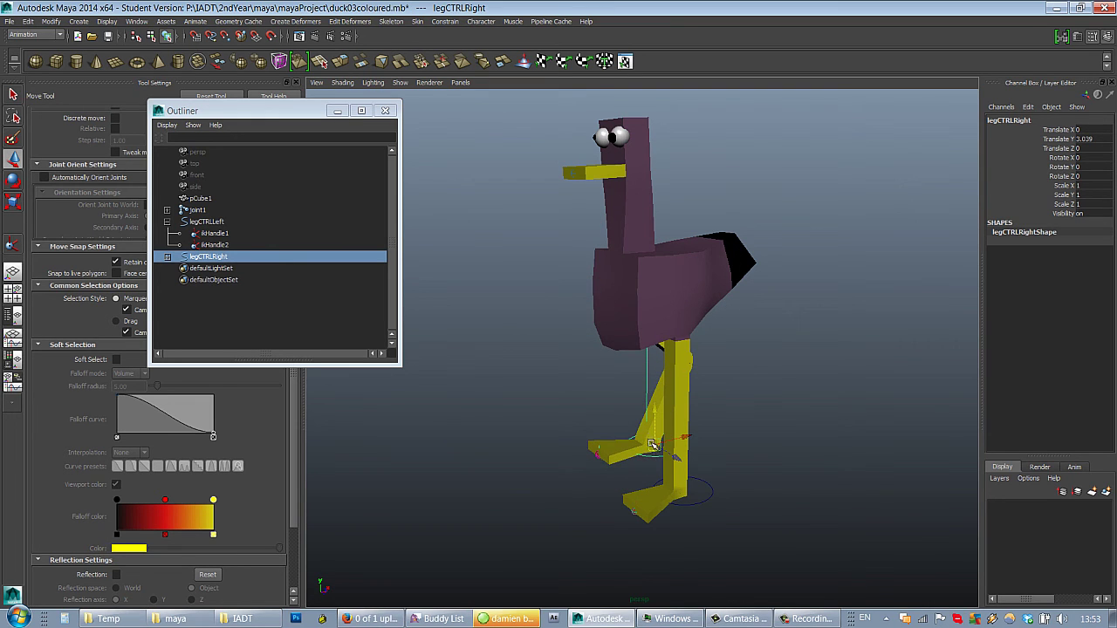
pyautogui.moveTo(655, 439); pyautogui.dragTo(613, 449)
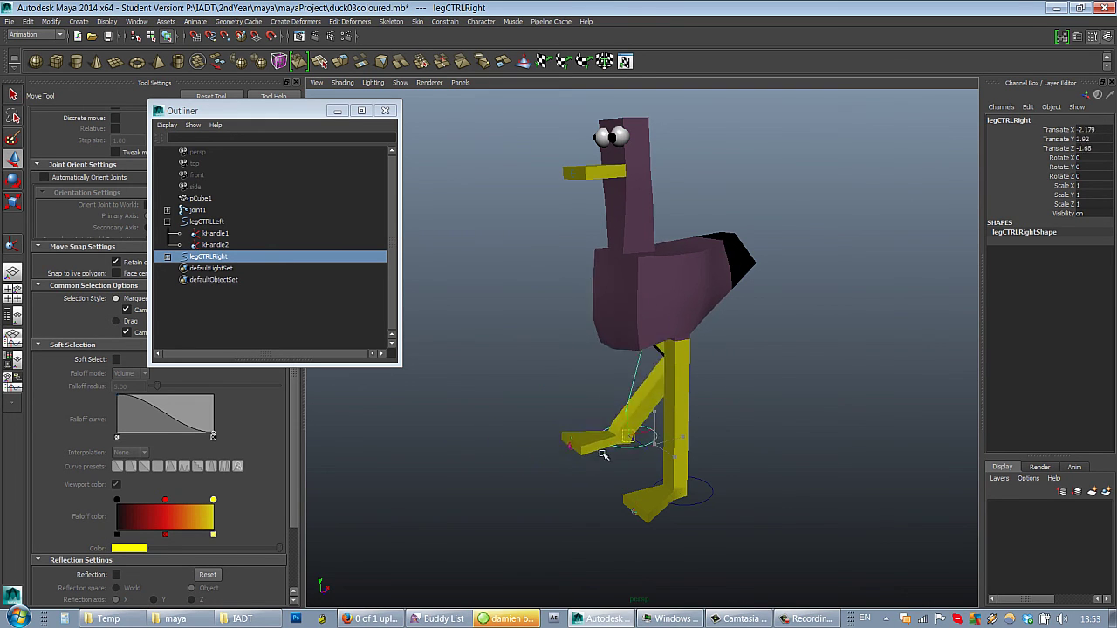
pyautogui.hotkey('ctrl', 'z')
pyautogui.moveTo(599, 406)
pyautogui.keyDown('alt'); pyautogui.mouseDown()
pyautogui.moveTo(668, 393)
pyautogui.moveTo(611, 407)
pyautogui.mouseUp(); pyautogui.keyUp('alt')
pyautogui.hotkey('ctrl', 'z')
# Test the left leg rig again by moving legCTRLLeft, and undo the trial move.
pyautogui.click(718, 479)
pyautogui.moveTo(686, 483); pyautogui.dragTo(714, 410)
pyautogui.hotkey('ctrl', 'z')
# Activate the Select Tool, switch to wireframe display and select the upper neck joint below the duck's head.
pyautogui.keyDown('alt'); pyautogui.moveTo(676, 274); pyautogui.dragTo(677, 299); pyautogui.keyUp('alt')
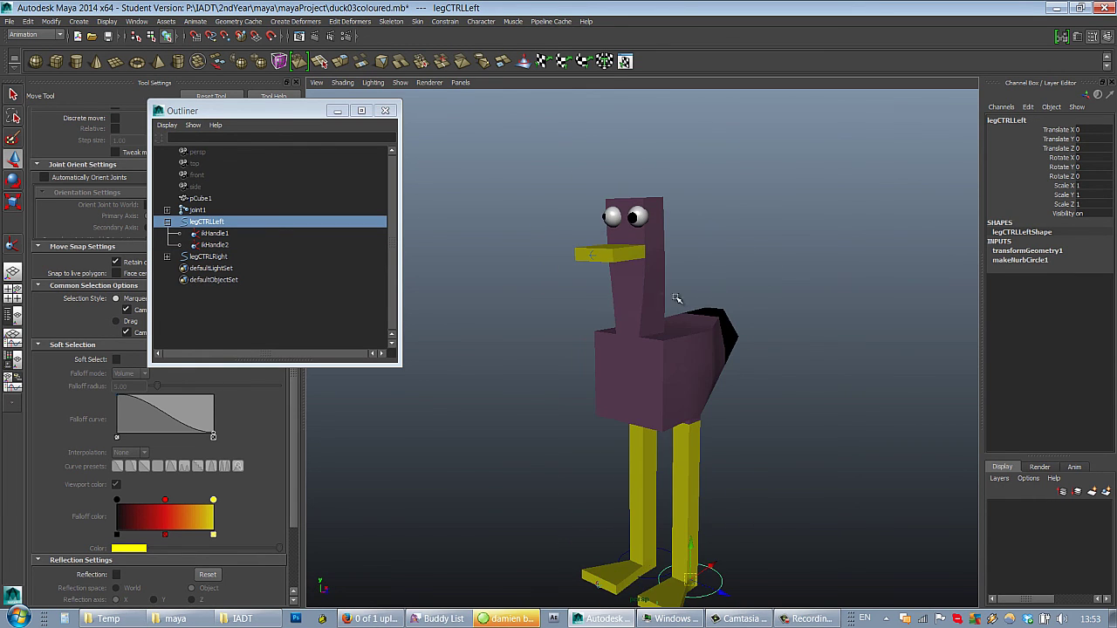
pyautogui.click(636, 297)
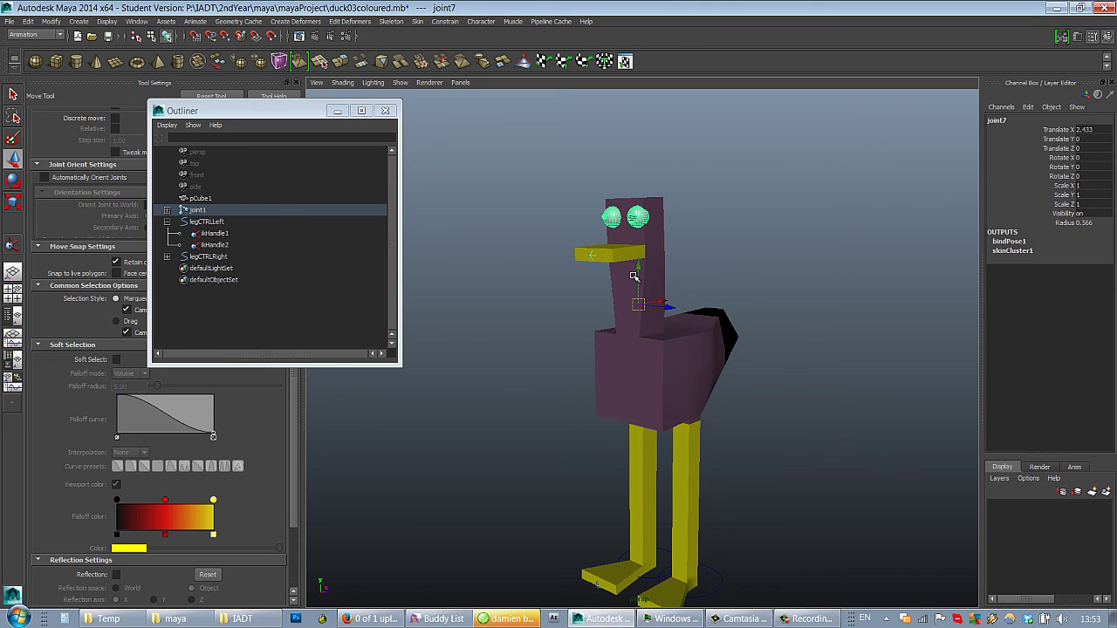
pyautogui.press('e')
pyautogui.press('w')
pyautogui.press('q')
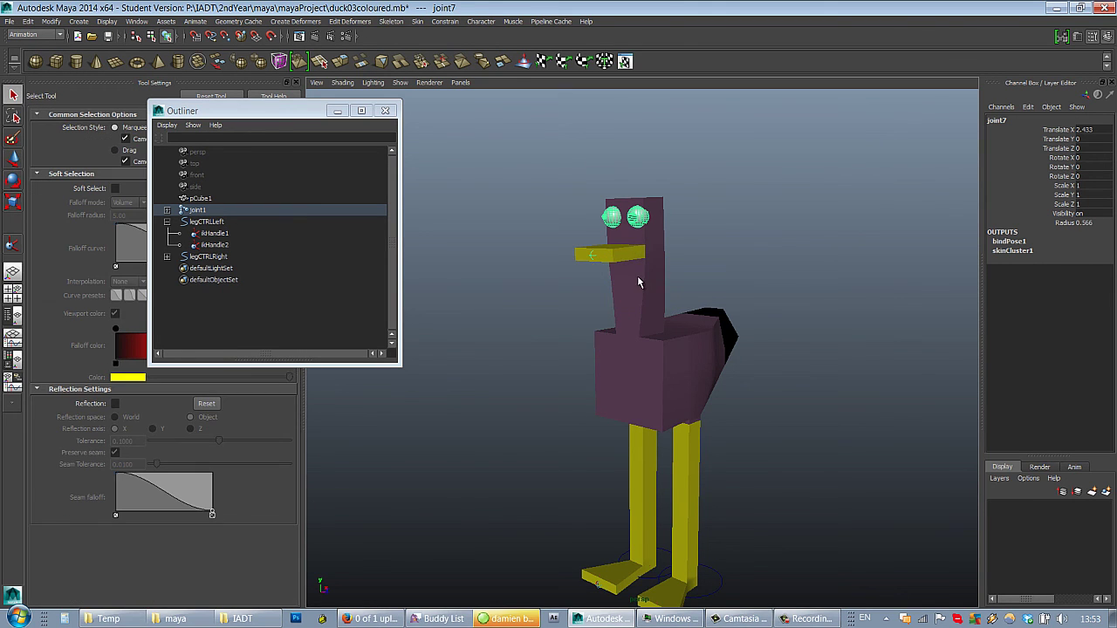
pyautogui.press('4')
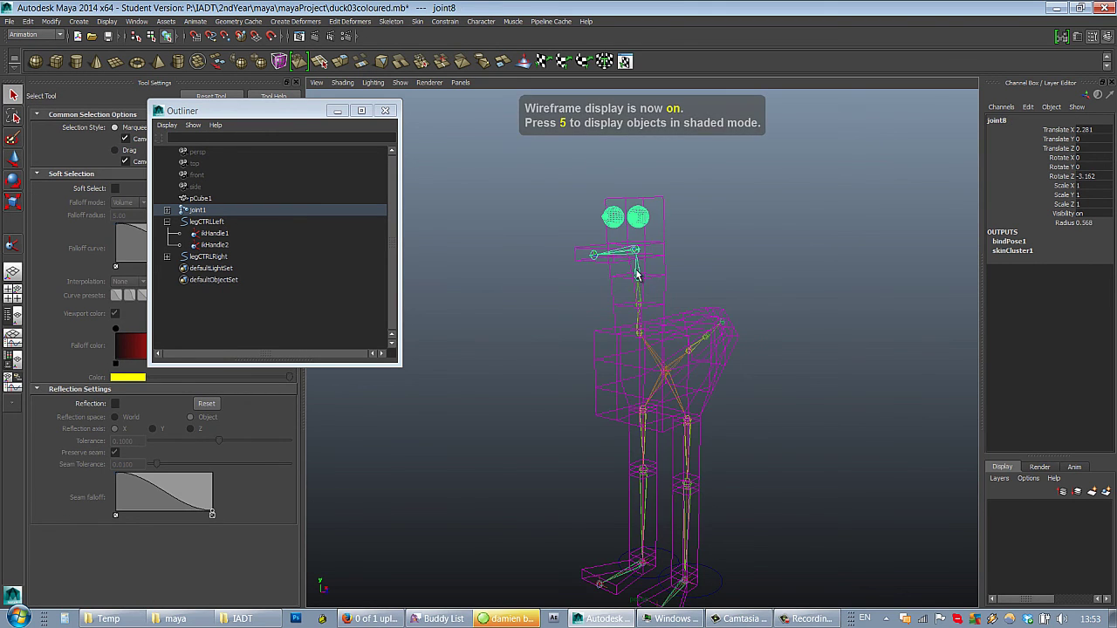